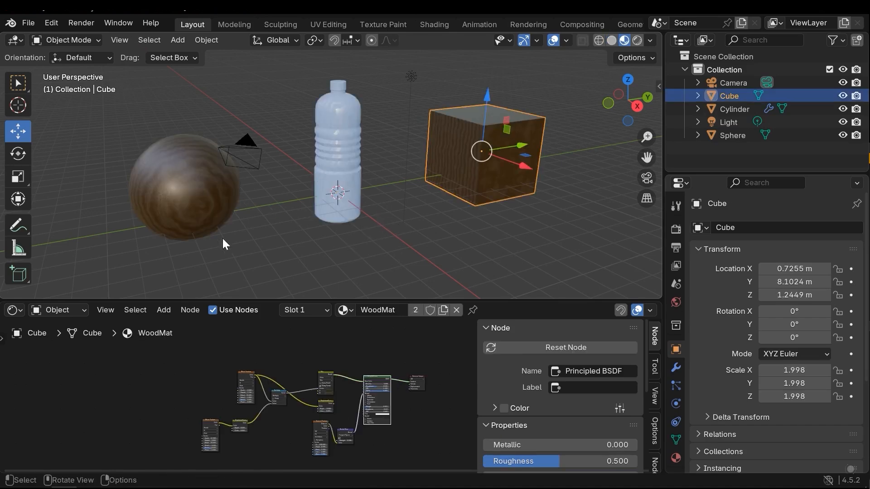
Step: Deselect all objects and switch the 3D viewport shading to Solid
click(428, 240)
middle_drag(428, 240, 389, 204)
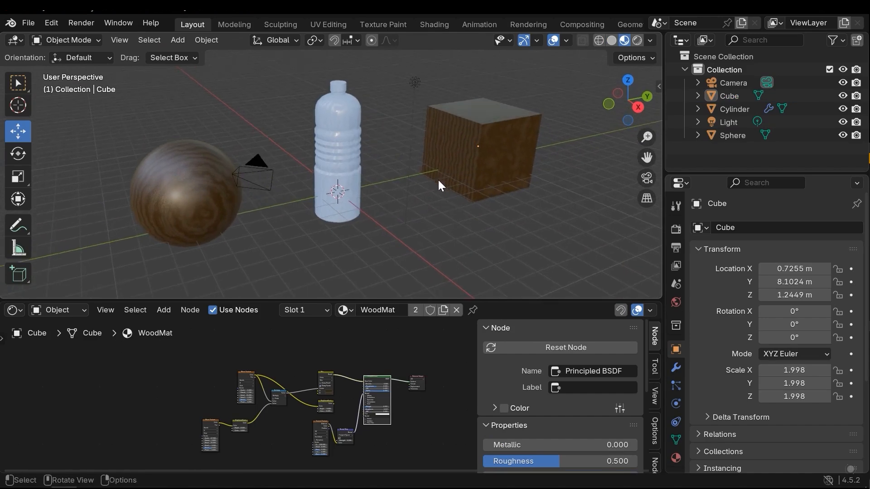
middle_drag(431, 198, 405, 183)
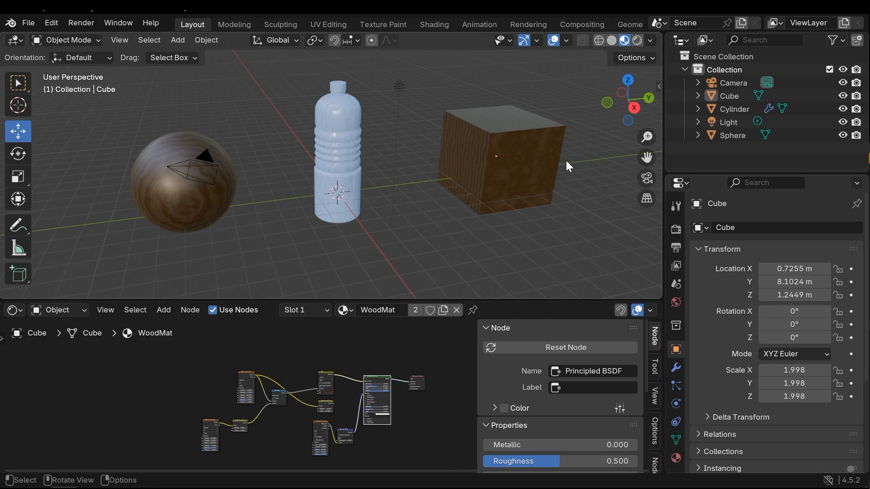
key(z)
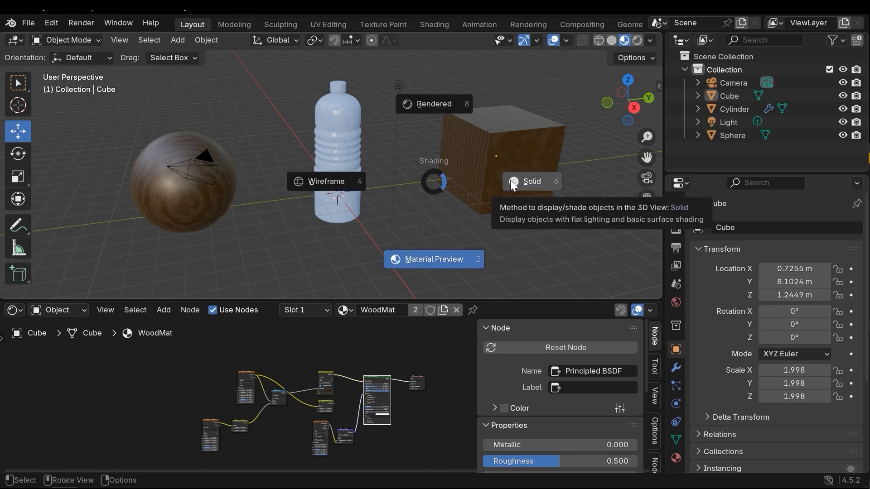
click(529, 183)
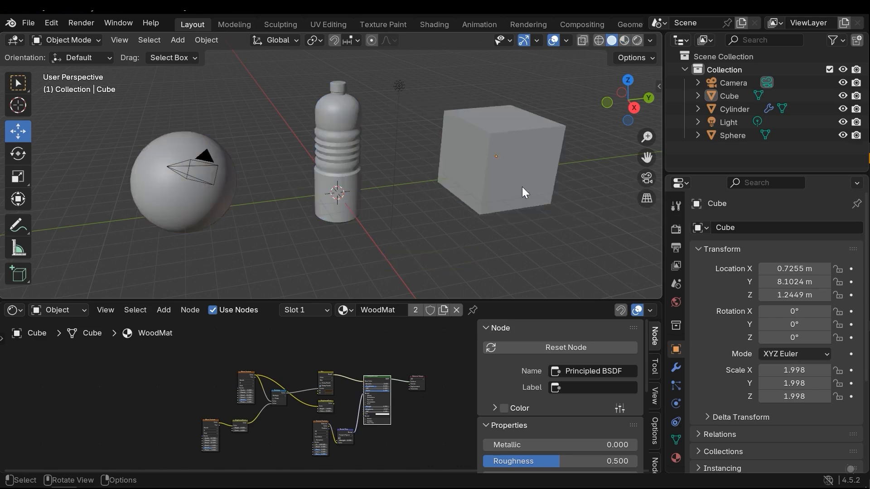
Step: Enlarge the 3D viewport by shrinking the shader node editor down to its header
scroll(358, 181, down, 4)
mouse_move(369, 218)
shift+middle_down()
mouse_move(377, 224)
mouse_move(351, 211)
mouse_move(399, 225)
mouse_move(359, 188)
mouse_move(362, 222)
shift+middle_up()
drag(362, 302, 354, 455)
scroll(429, 308, up, 3)
mouse_move(426, 297)
middle_down()
mouse_move(436, 285)
mouse_move(429, 288)
middle_up()
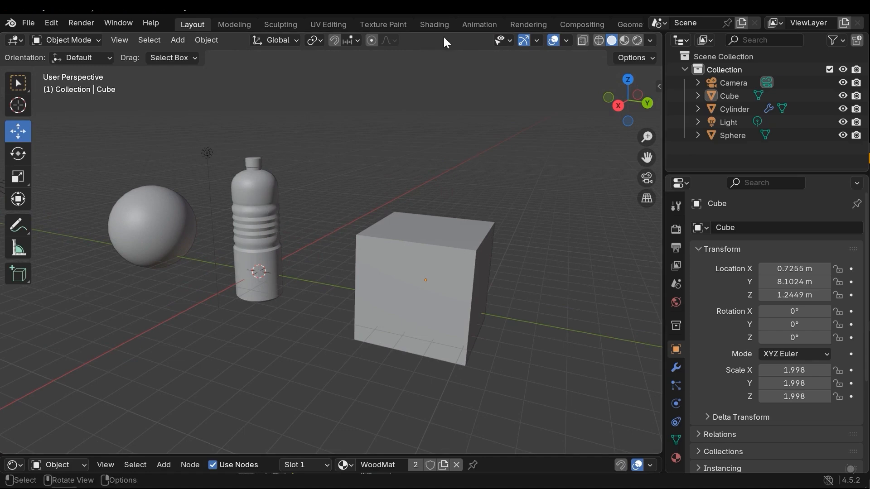
Step: Switch to the UV Editing workspace, select the cube and put it in Edit Mode
click(333, 24)
middle_drag(466, 200, 714, 190)
scroll(753, 190, down, 1)
middle_drag(494, 278, 547, 262)
scroll(536, 262, down, 2)
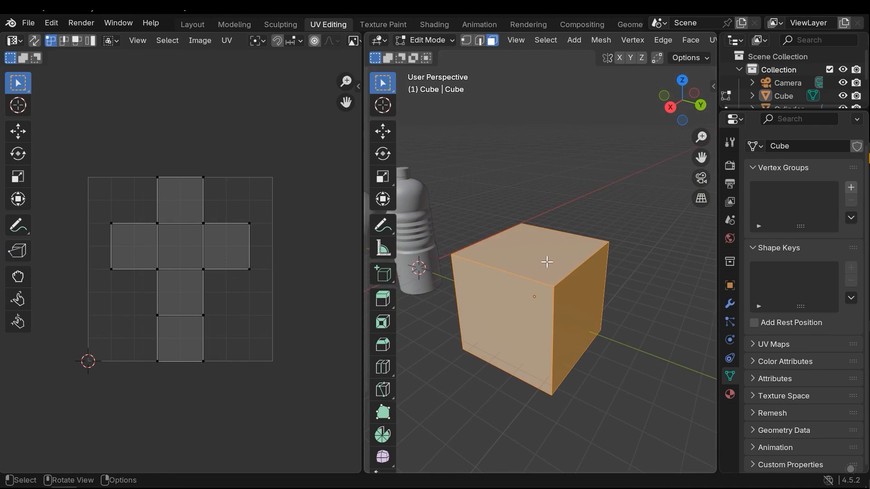
key(Tab)
click(548, 261)
middle_drag(561, 264, 550, 275)
key(Tab)
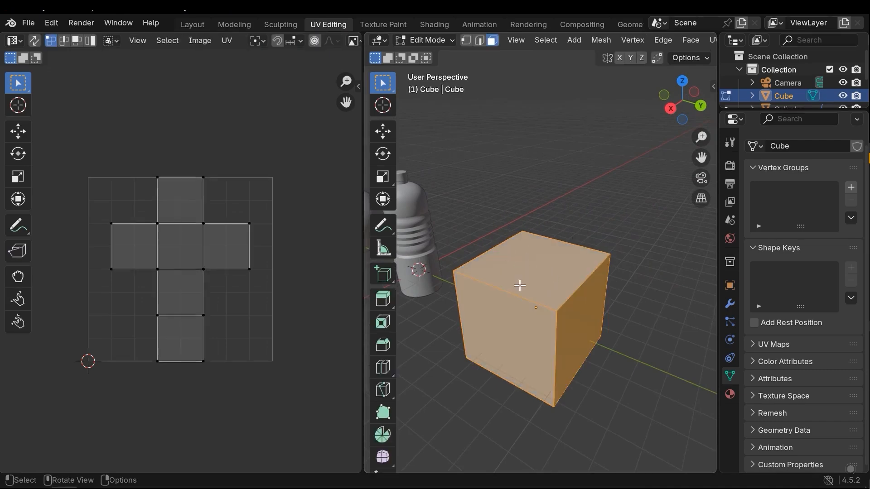
Step: Widen the 3D viewport slightly and frame the cube's unfolded layout in the UV editor
mouse_move(535, 261)
shift+middle_down()
mouse_move(539, 254)
mouse_move(538, 268)
shift+middle_up()
drag(361, 292, 335, 291)
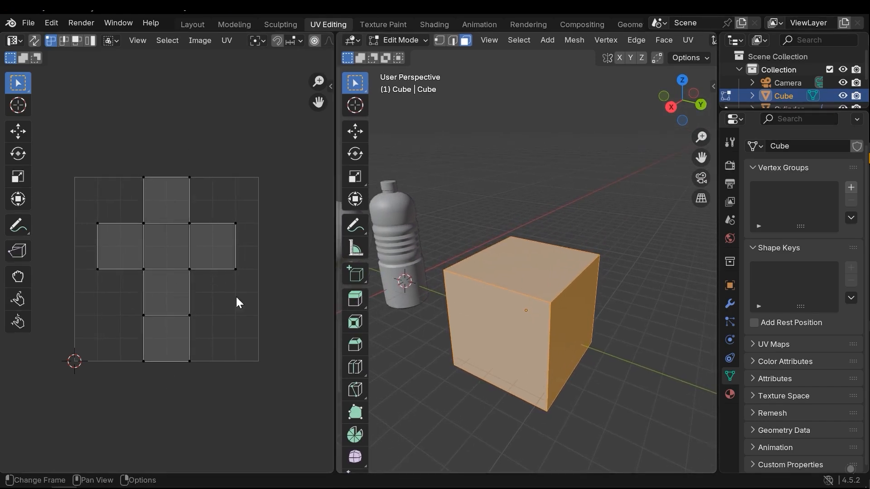
scroll(210, 235, down, 1)
scroll(253, 254, up, 3)
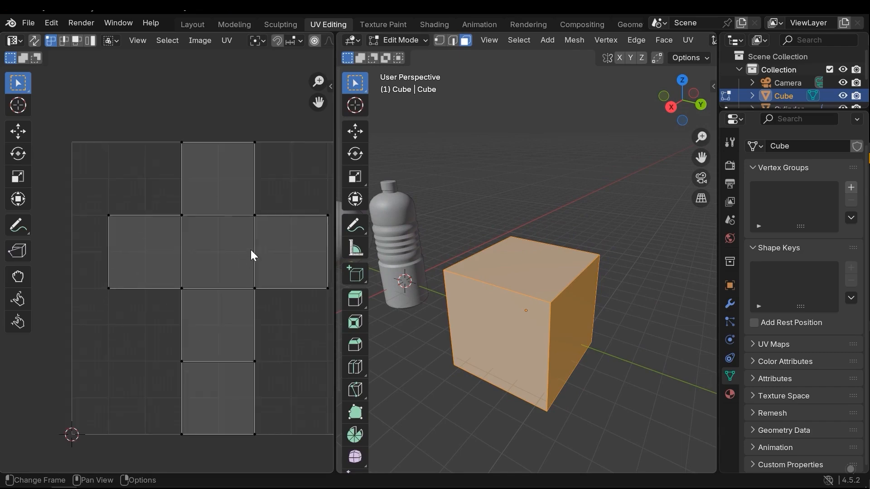
scroll(205, 247, down, 2)
mouse_move(226, 251)
middle_down()
mouse_move(219, 260)
mouse_move(233, 258)
middle_up()
scroll(233, 258, up, 1)
mouse_move(548, 215)
middle_down()
mouse_move(550, 229)
mouse_move(551, 217)
middle_up()
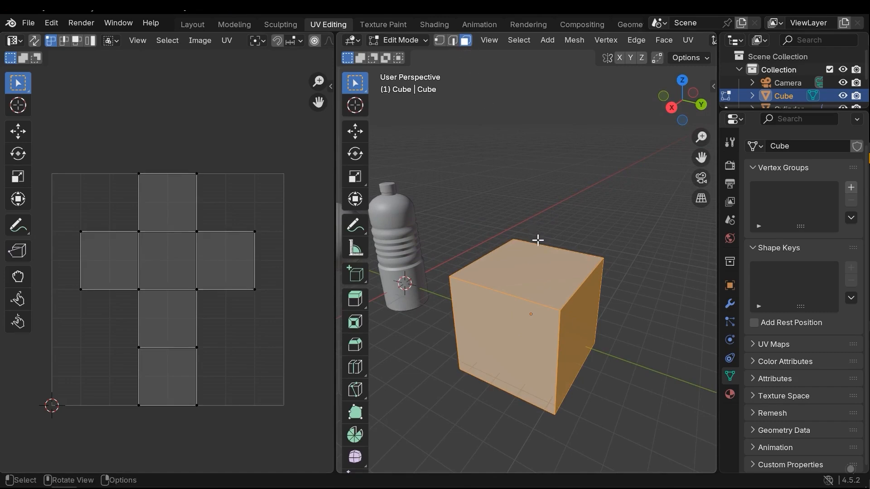
Step: Select individual faces of the cube to examine which part of the UV layout each one occupies
click(590, 205)
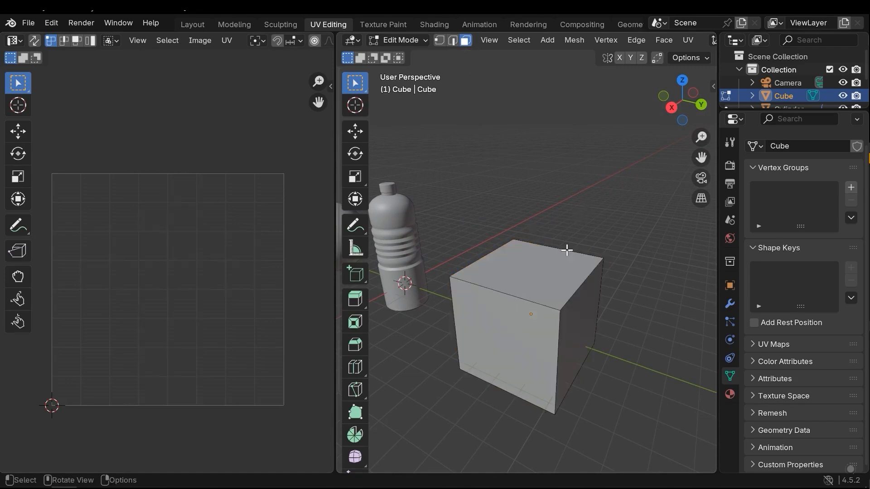
click(539, 271)
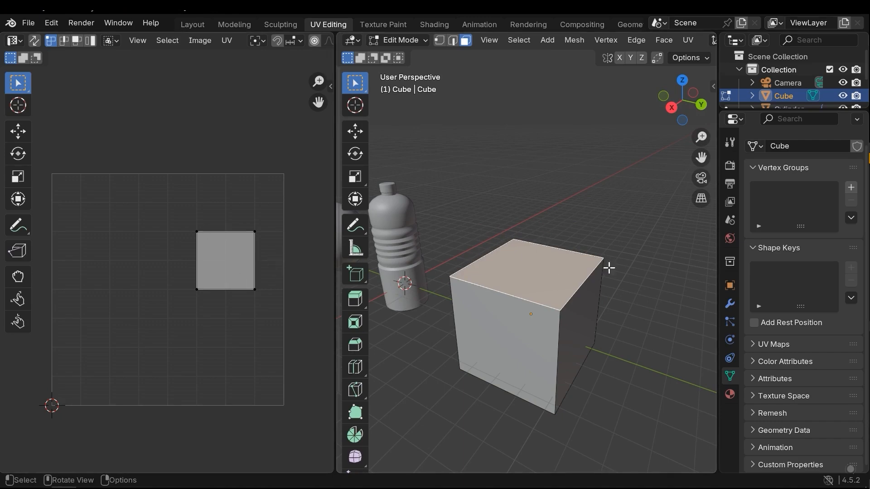
click(487, 342)
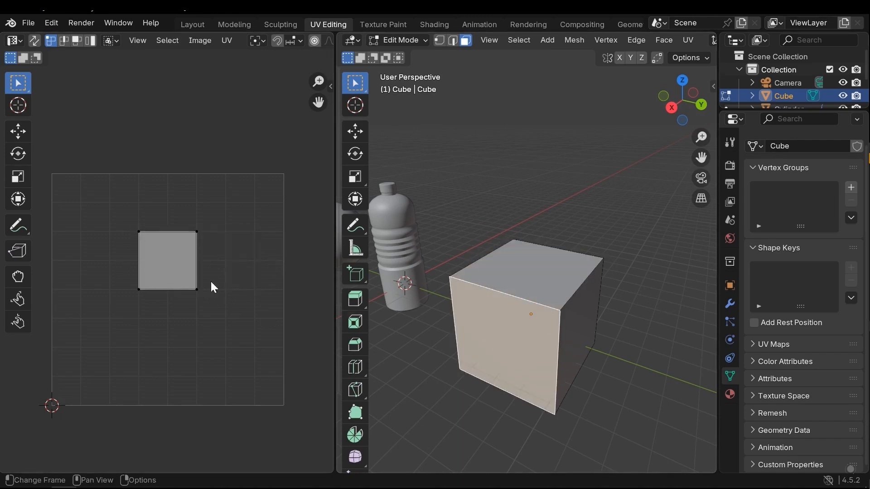
middle_drag(536, 353, 526, 267)
click(509, 206)
middle_drag(509, 206, 569, 296)
click(454, 241)
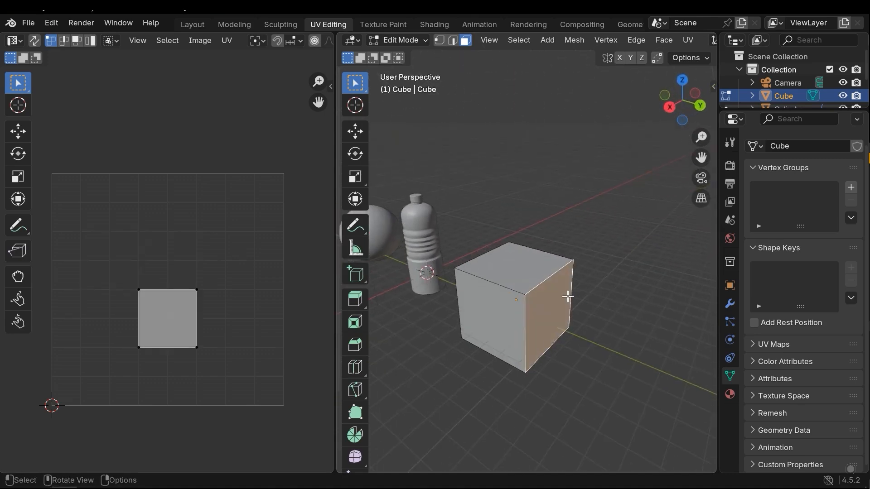
middle_drag(529, 316, 467, 249)
key(a)
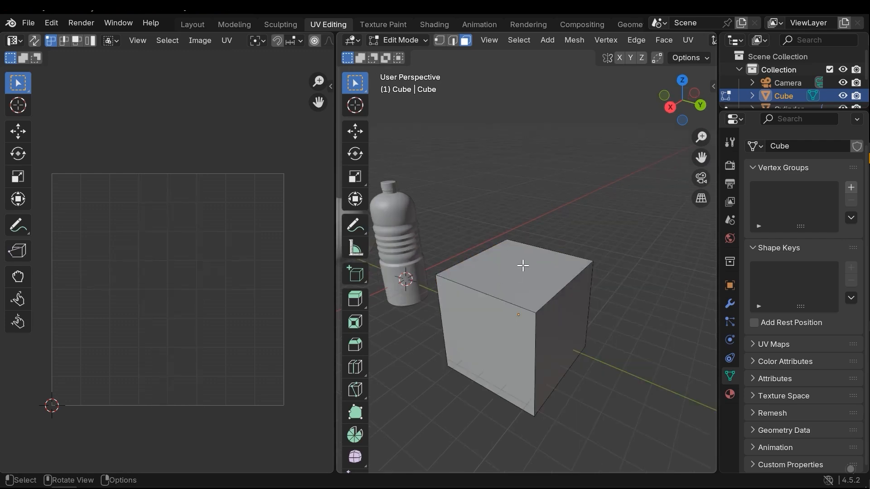
click(523, 266)
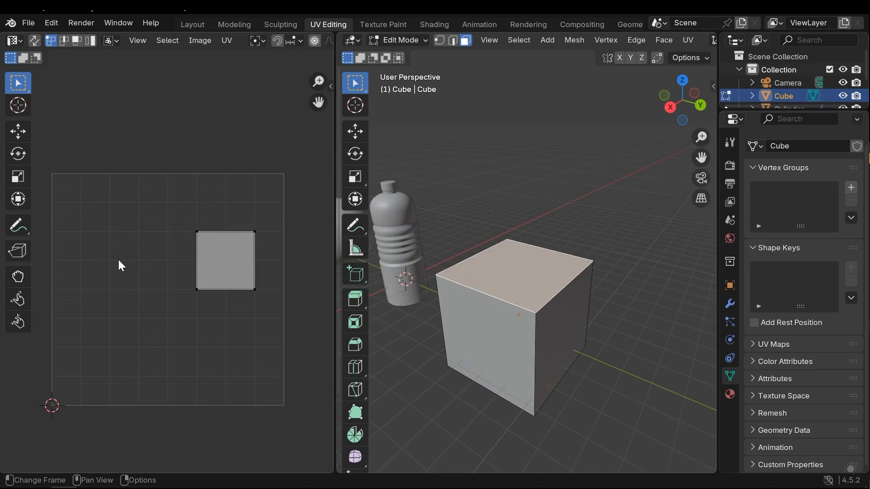
click(632, 374)
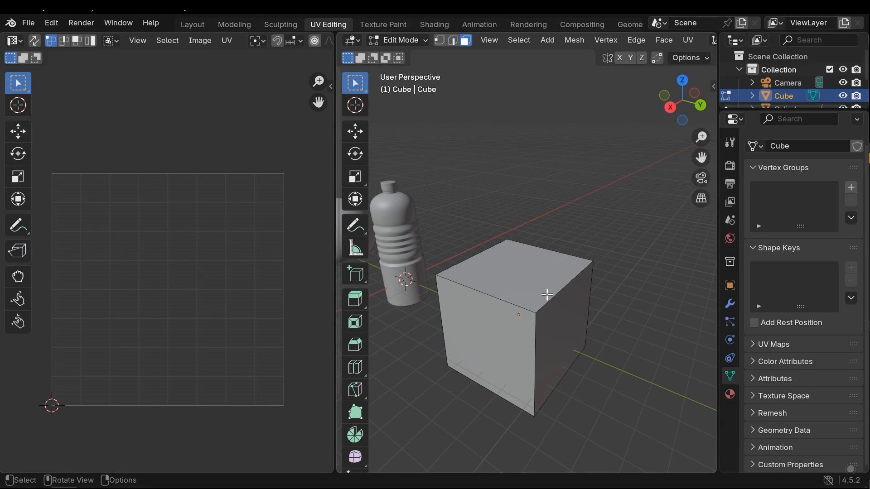
mouse_move(530, 289)
middle_down()
mouse_move(503, 285)
mouse_move(522, 303)
middle_up()
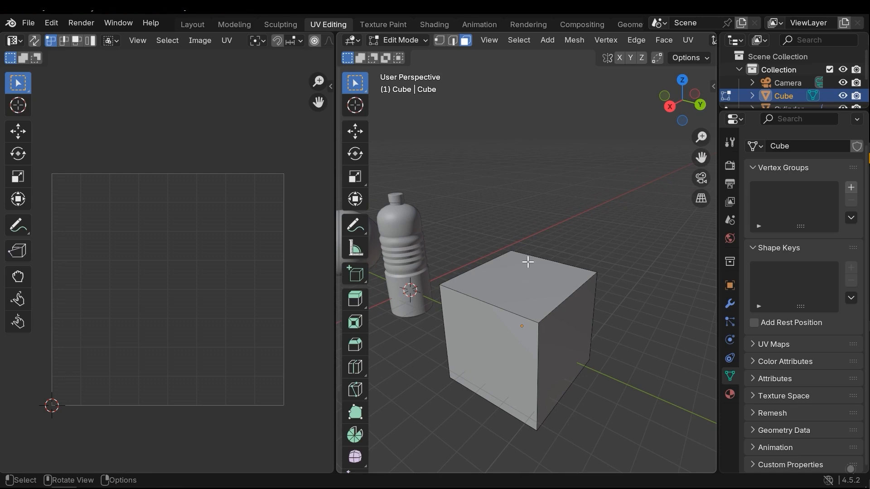
middle_drag(551, 243, 542, 297)
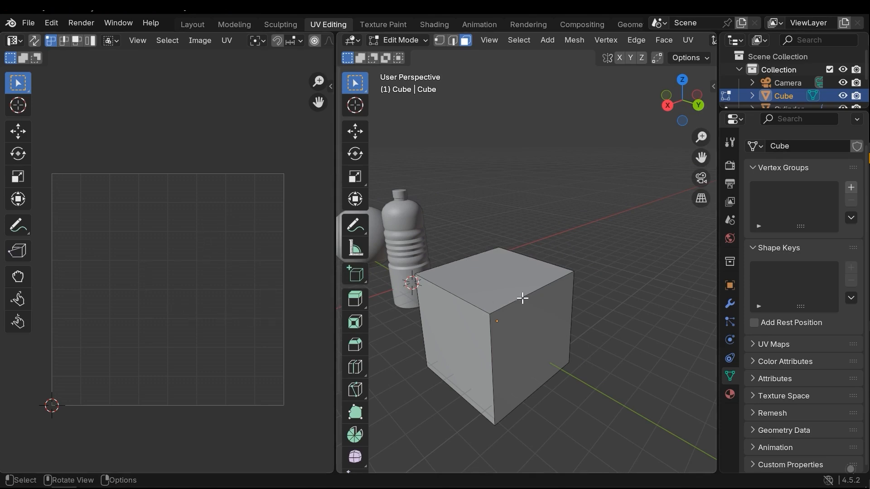
scroll(525, 295, up, 2)
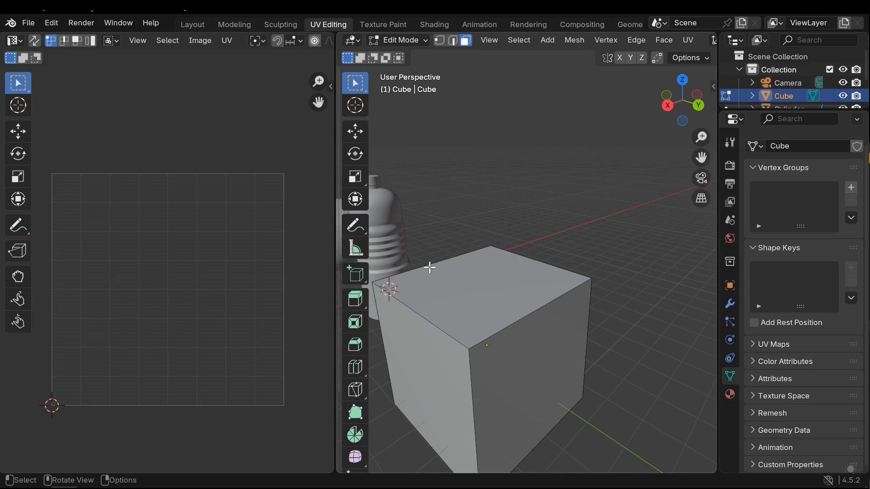
middle_drag(603, 299, 589, 300)
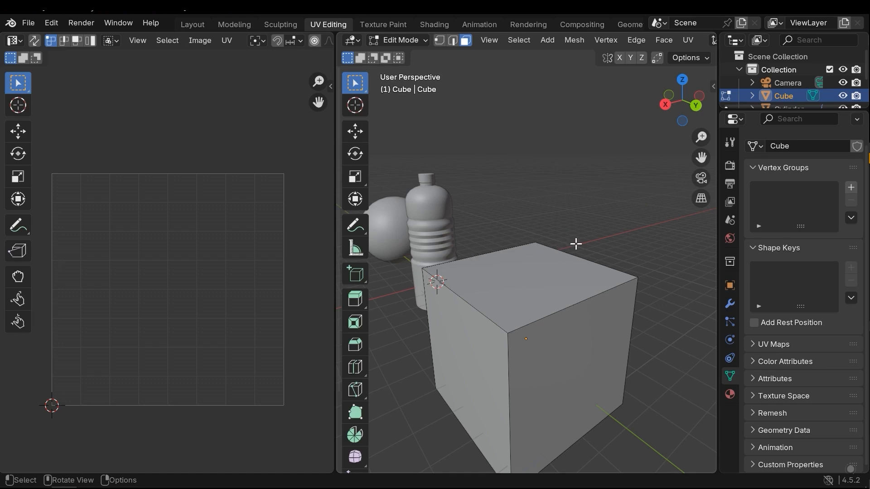
scroll(577, 290, down, 4)
middle_drag(565, 287, 559, 286)
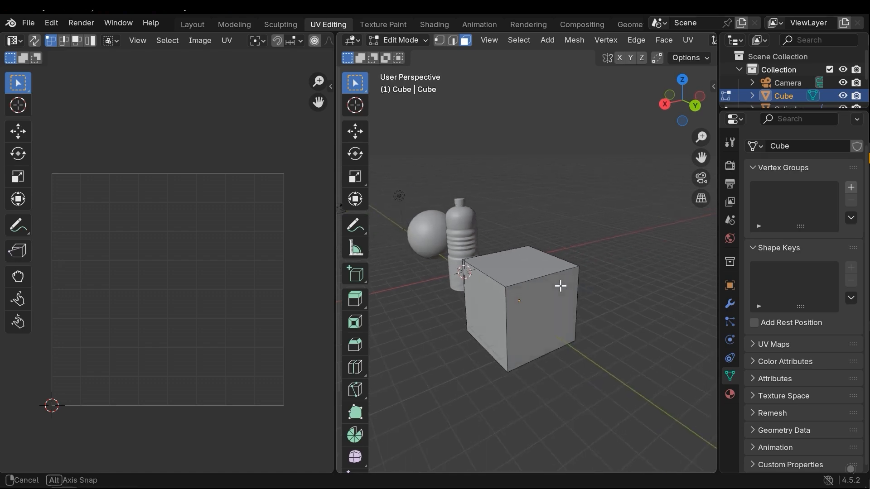
scroll(526, 274, up, 2)
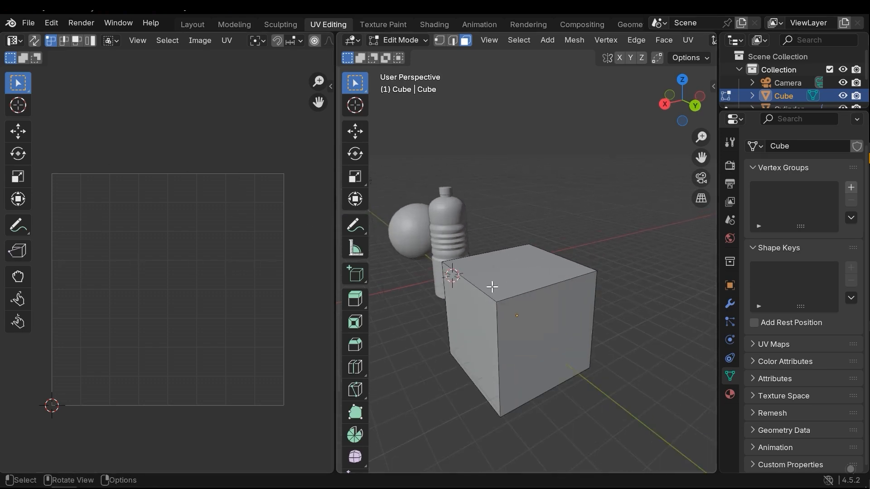
scroll(512, 290, up, 3)
scroll(534, 260, down, 3)
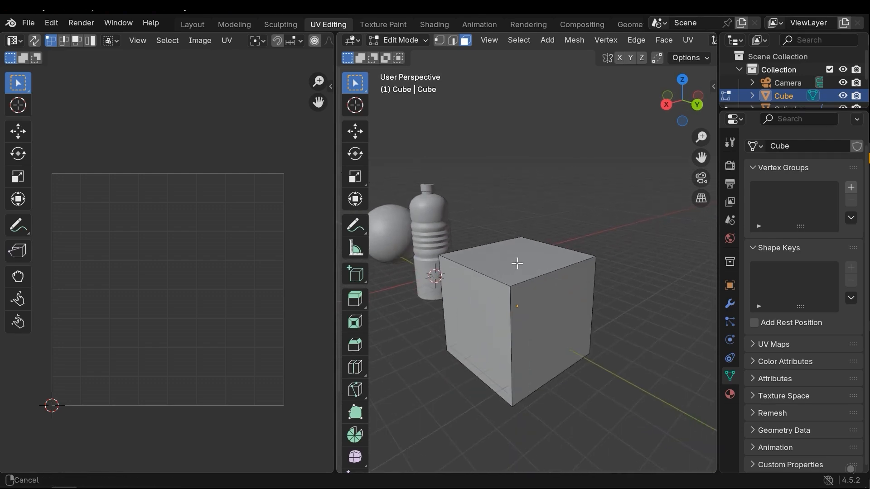
Step: Reset the UV projection of all the cube's faces and clear the selection
middle_drag(521, 286, 528, 291)
key(a)
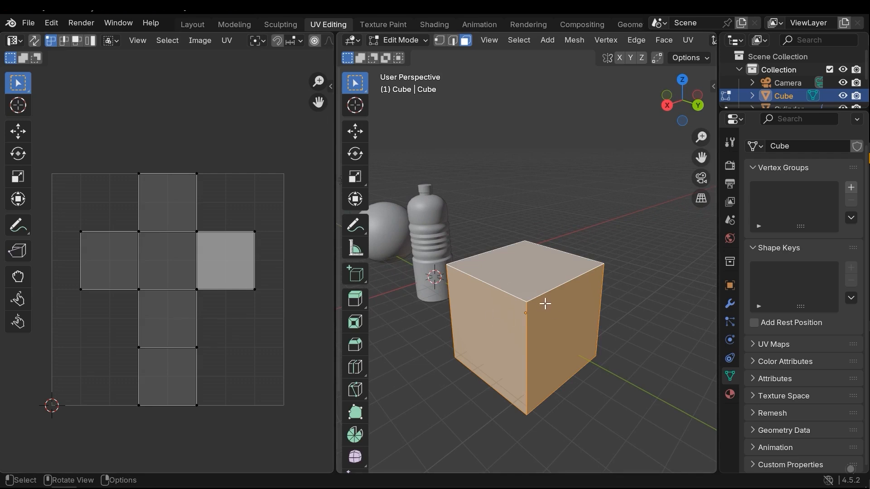
key(u)
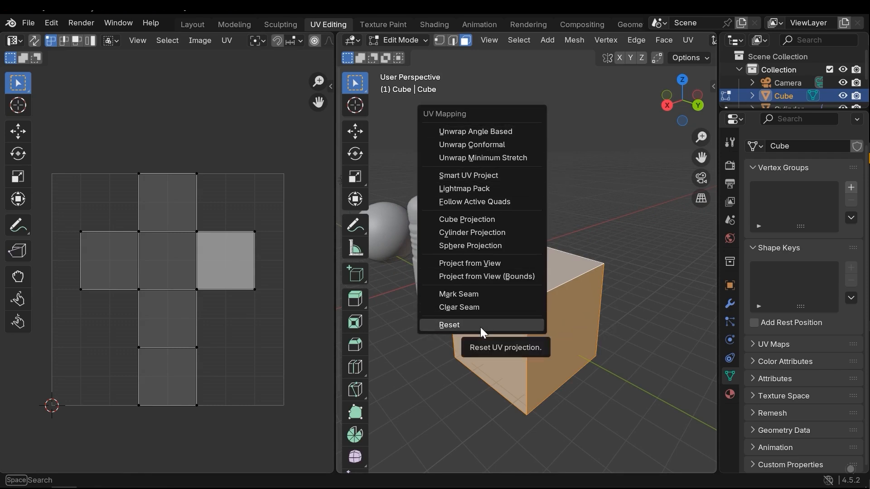
click(460, 322)
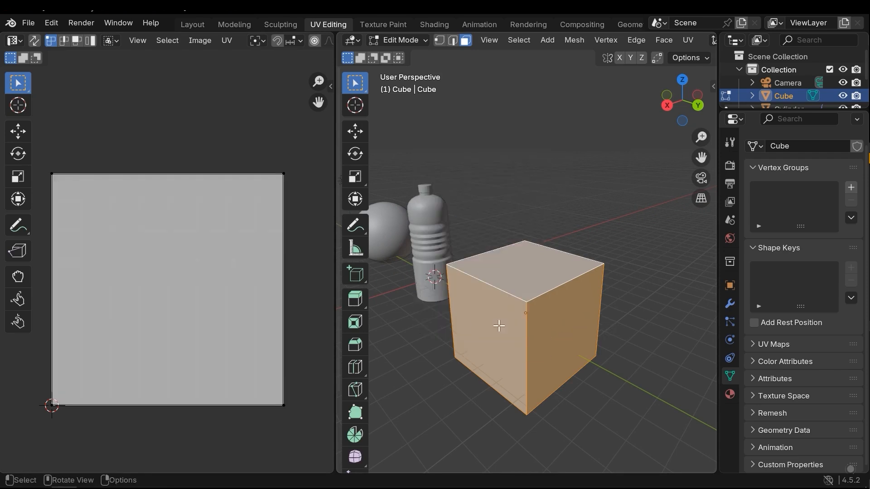
click(559, 230)
middle_drag(559, 249, 575, 305)
click(536, 272)
click(584, 217)
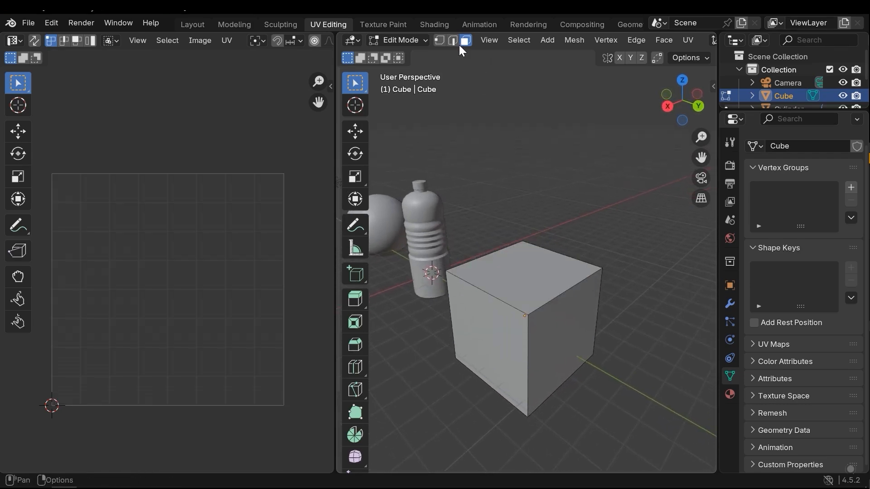
Step: Switch the cube's selection mode from faces to edges
key(2)
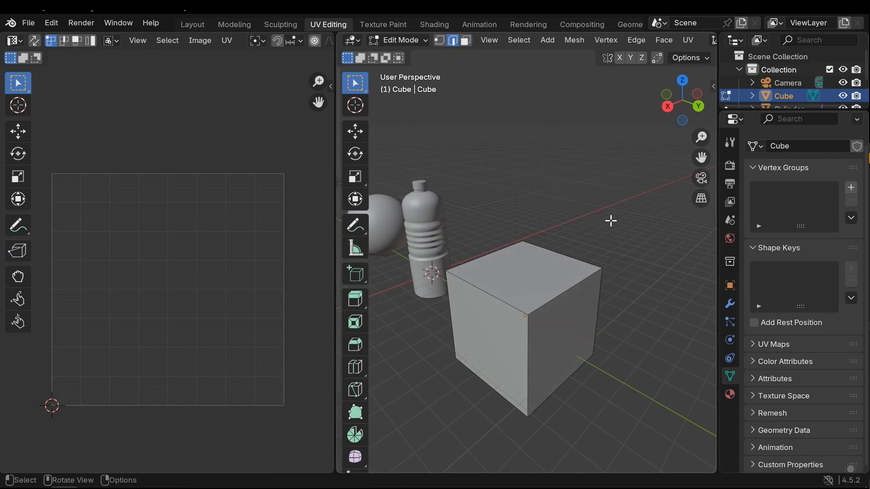
click(552, 249)
scroll(529, 301, up, 1)
click(600, 209)
shift+middle_drag(586, 283, 579, 317)
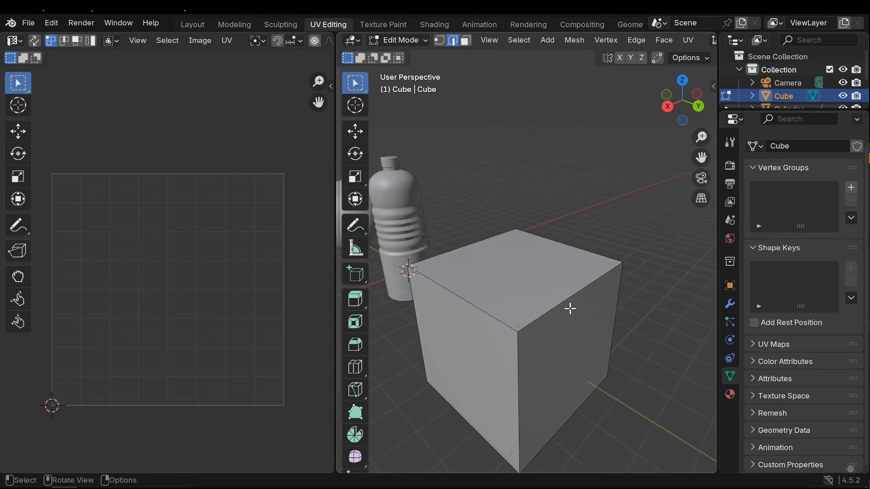
Step: Mark the four edges around the cube's top face as a seam and clear the selection
click(544, 313)
shift+click(470, 311)
shift+click(464, 246)
shift+click(552, 241)
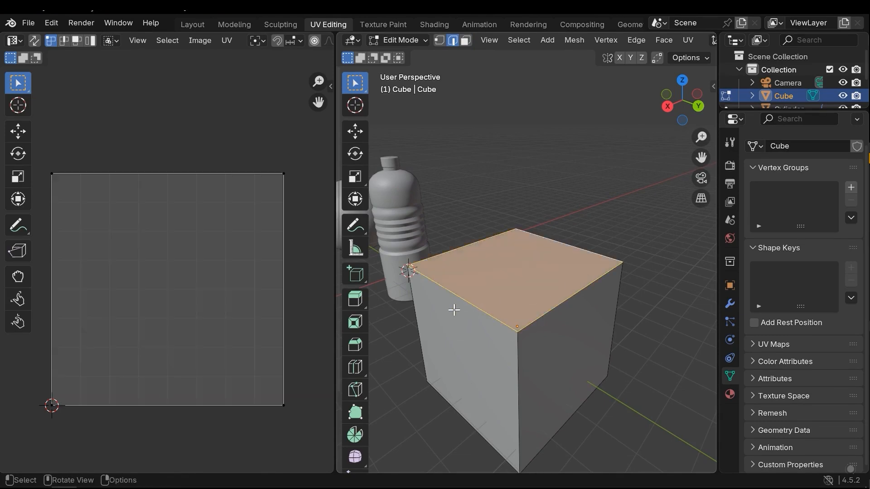
key(u)
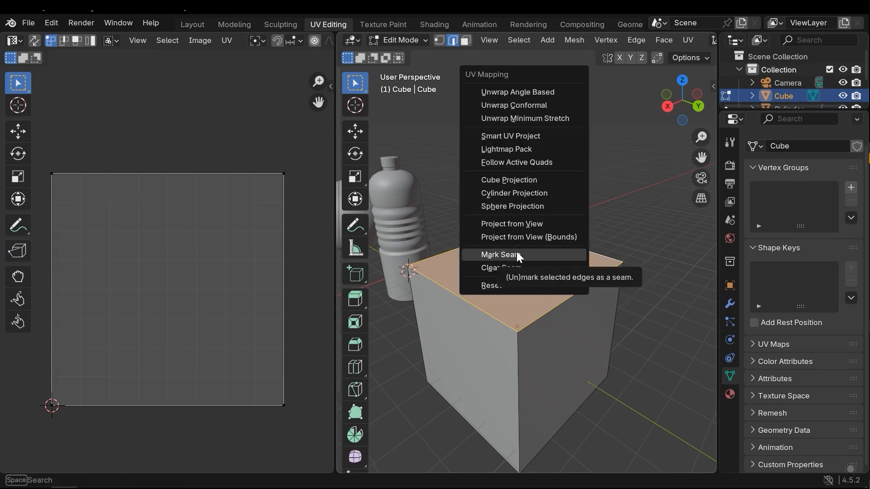
click(542, 254)
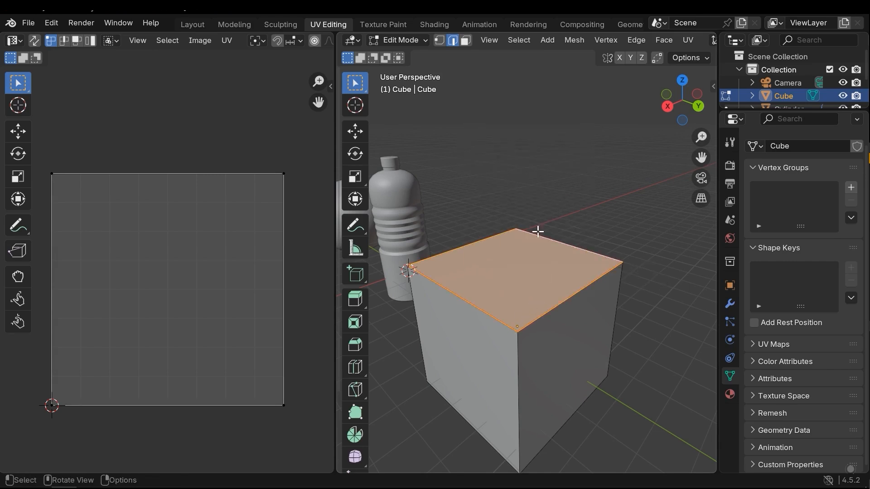
click(567, 189)
middle_drag(404, 298, 530, 302)
scroll(530, 303, up, 3)
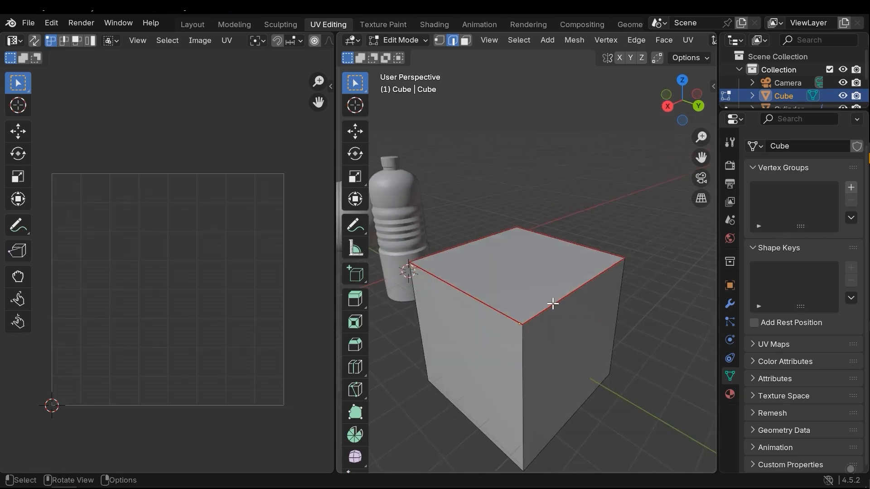
mouse_move(490, 283)
middle_down()
mouse_move(485, 278)
mouse_move(495, 283)
middle_up()
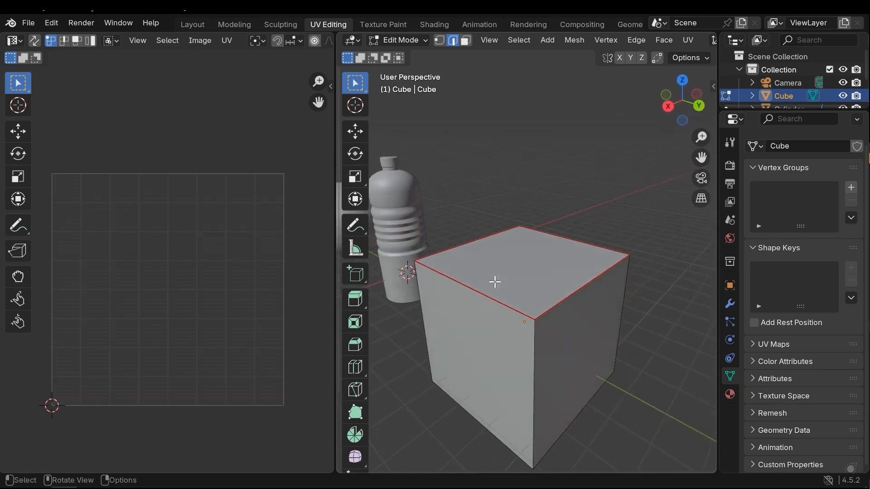
Step: Switch the cube to face selection mode and select all of its faces
click(465, 41)
scroll(612, 194, down, 3)
middle_drag(612, 194, 577, 247)
key(a)
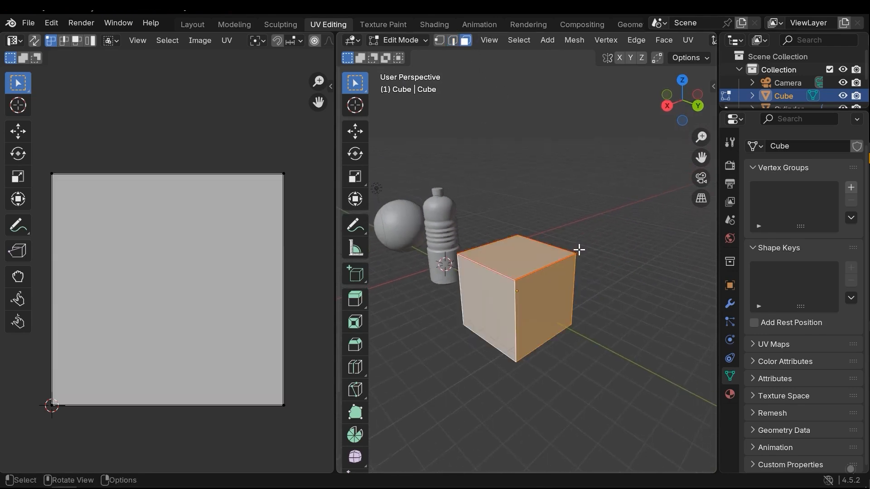
Step: Try an Angle Based unwrap on all the cube's faces and undo it
key(u)
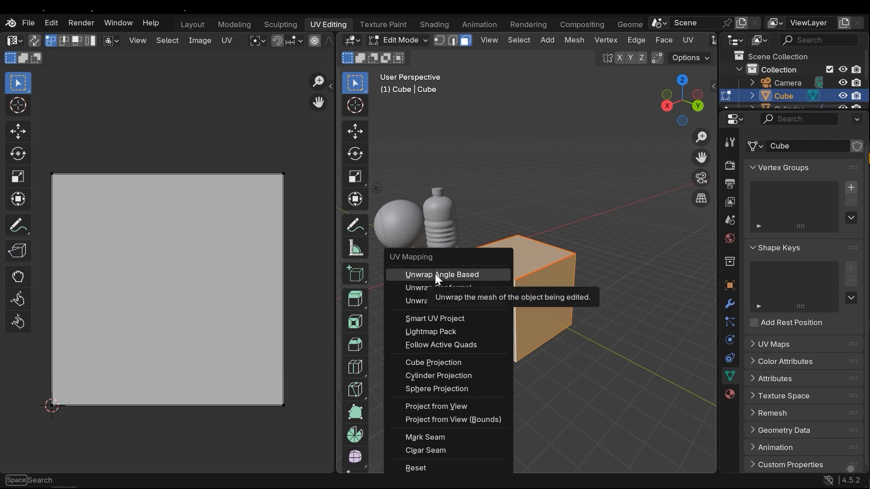
click(461, 276)
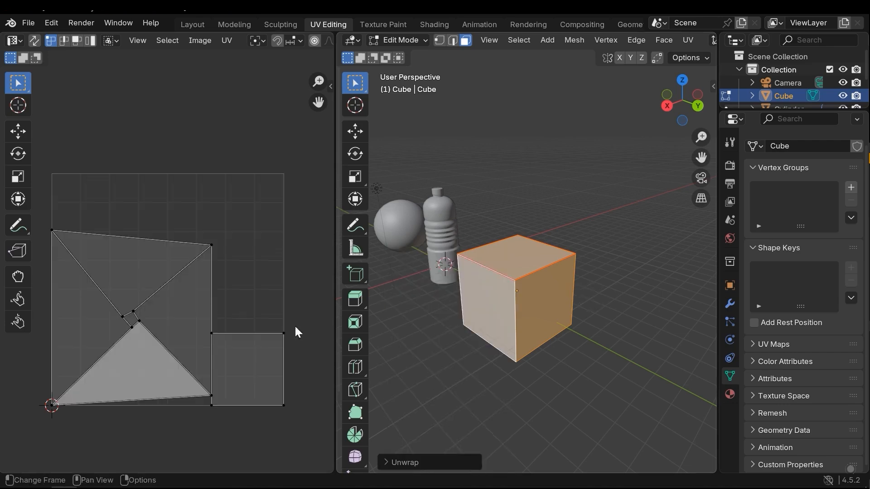
key(ctrl+z)
Step: Try a Conformal unwrap on all the cube's faces and undo it
key(u)
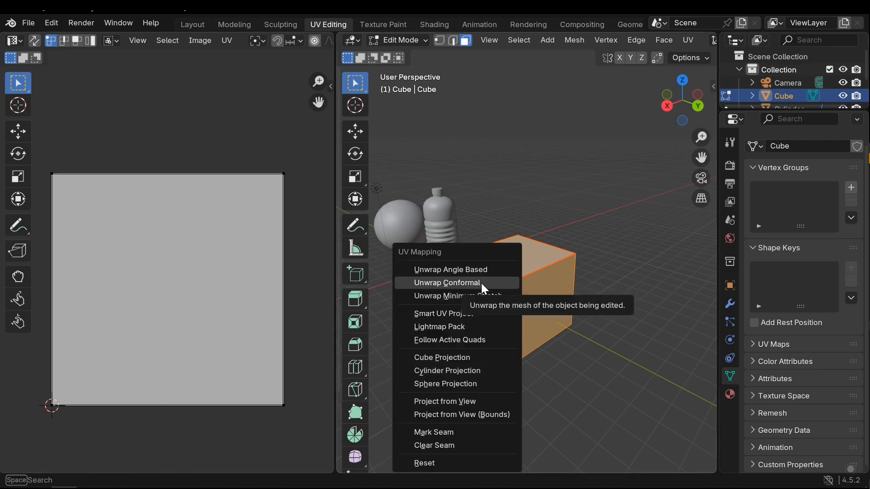
click(481, 283)
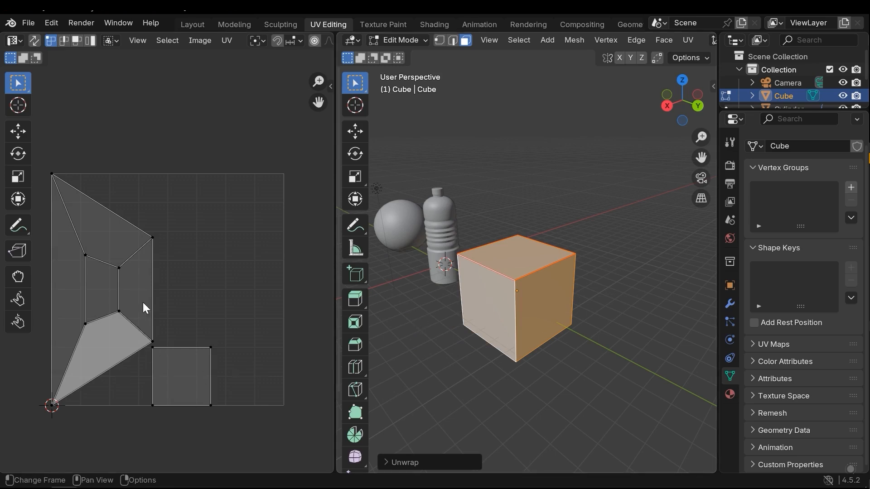
key(ctrl+z)
Step: Try a Minimum Stretch unwrap on all the cube's faces and undo it
key(u)
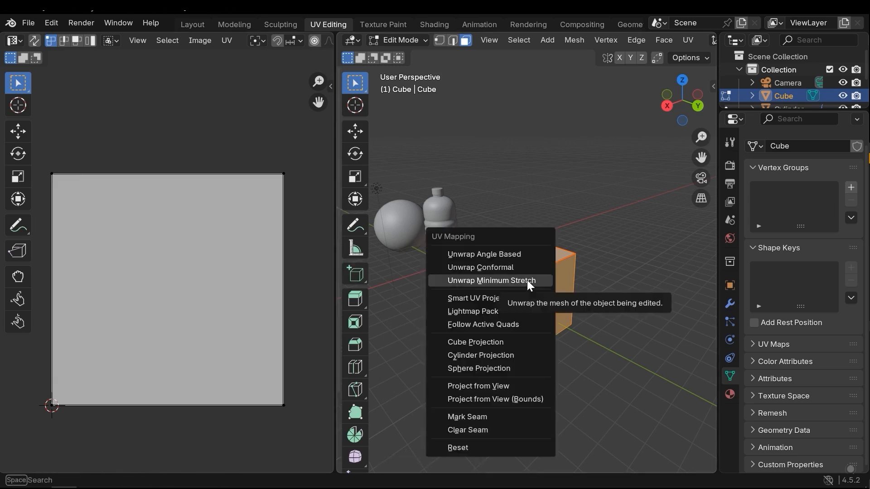
click(530, 281)
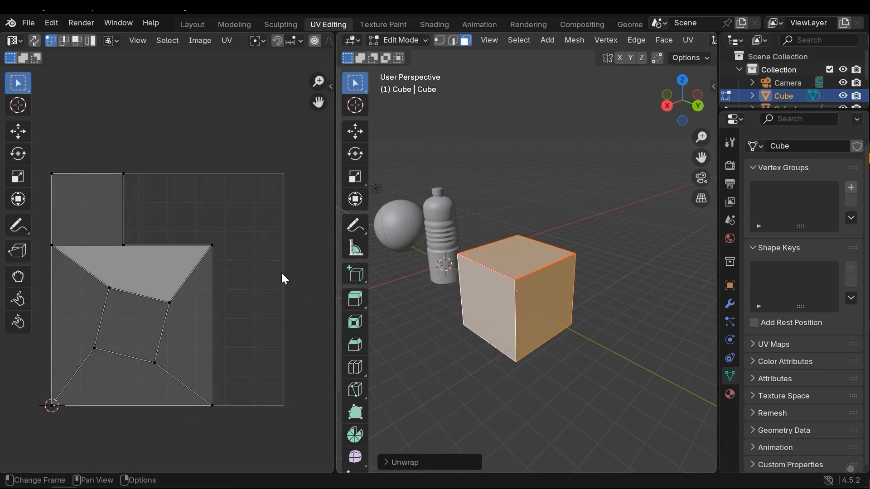
key(ctrl+z)
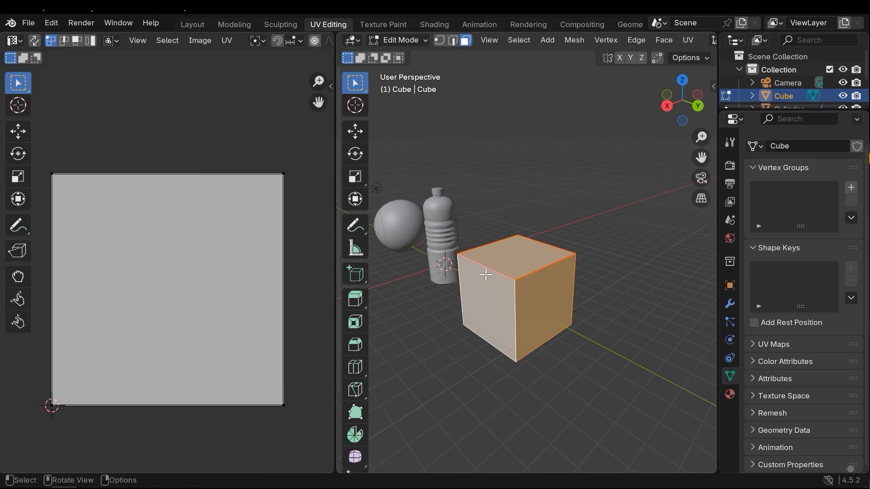
Step: Unwrap all the cube's faces with the Angle Based method and select the top face to examine its UV island
key(u)
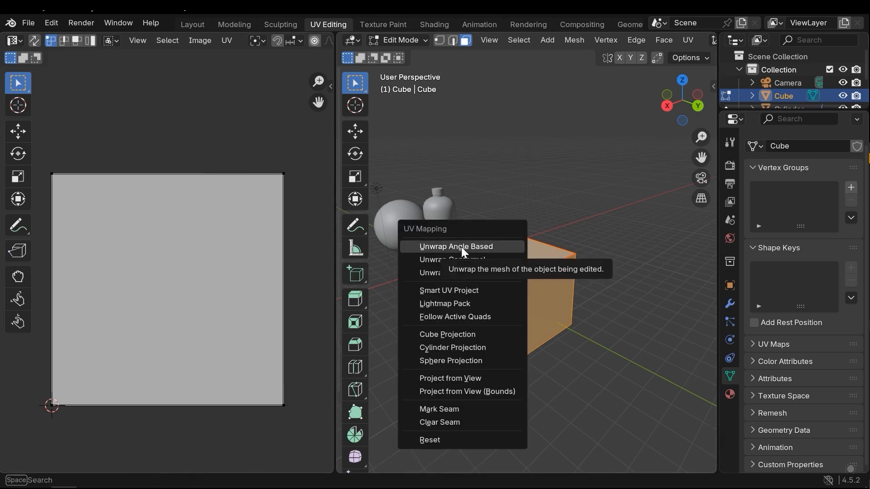
click(477, 245)
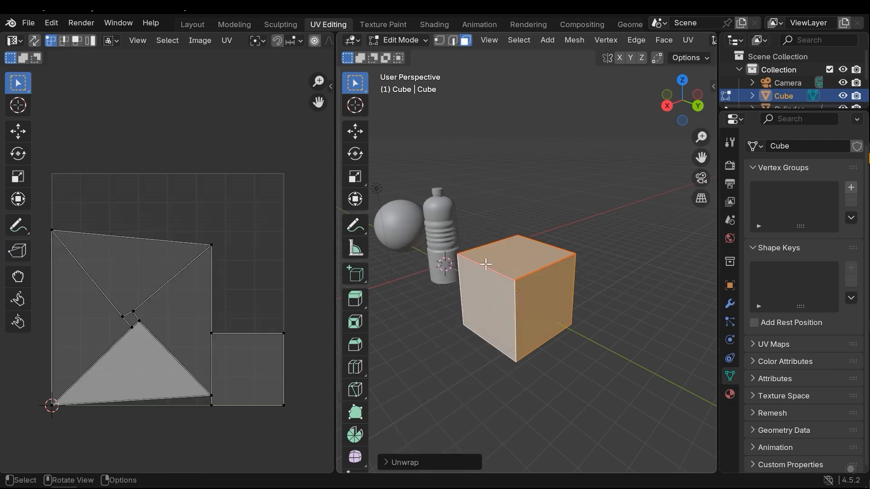
scroll(491, 267, up, 2)
click(491, 267)
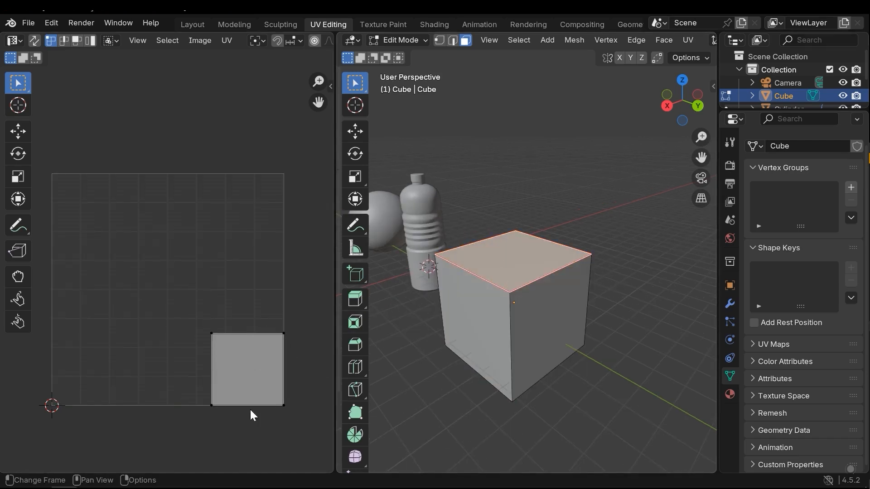
middle_drag(596, 317, 541, 313)
Step: Select all the cube's faces and, with the UV layout in face selection mode, pick the small face at the island's centre
key(a)
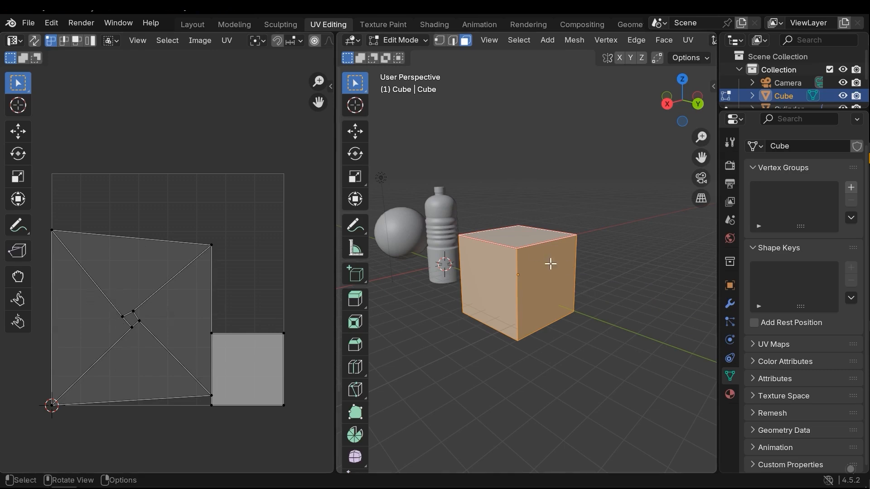
scroll(526, 352, up, 2)
middle_drag(527, 349, 525, 328)
middle_drag(530, 239, 589, 359)
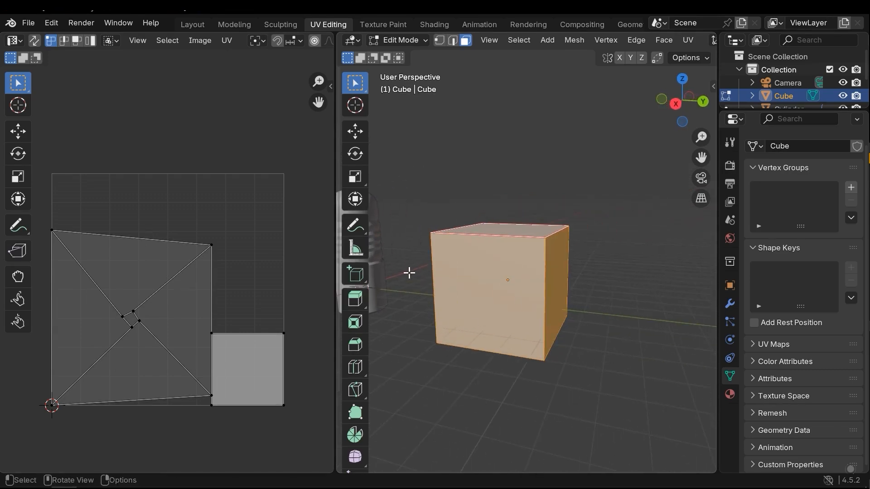
middle_drag(606, 284, 546, 340)
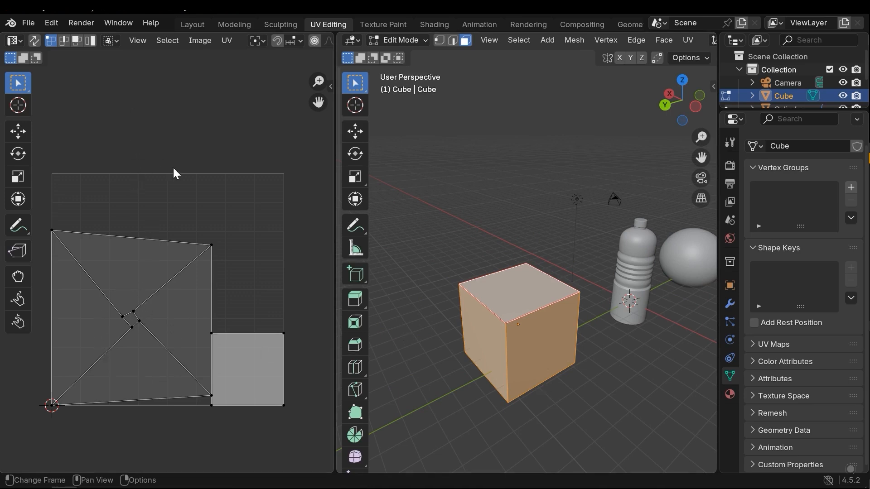
click(77, 41)
scroll(135, 323, up, 1)
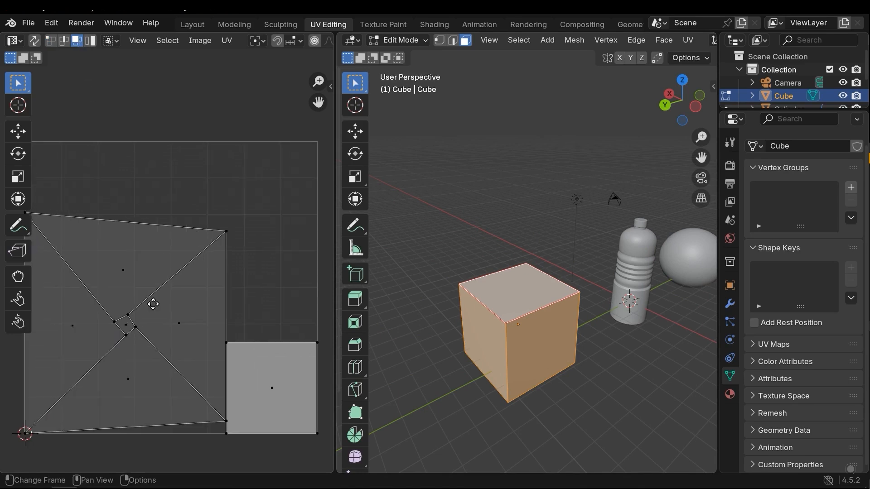
click(130, 323)
Step: Try moving the small central face within the UV layout
middle_drag(610, 342, 598, 290)
key(g)
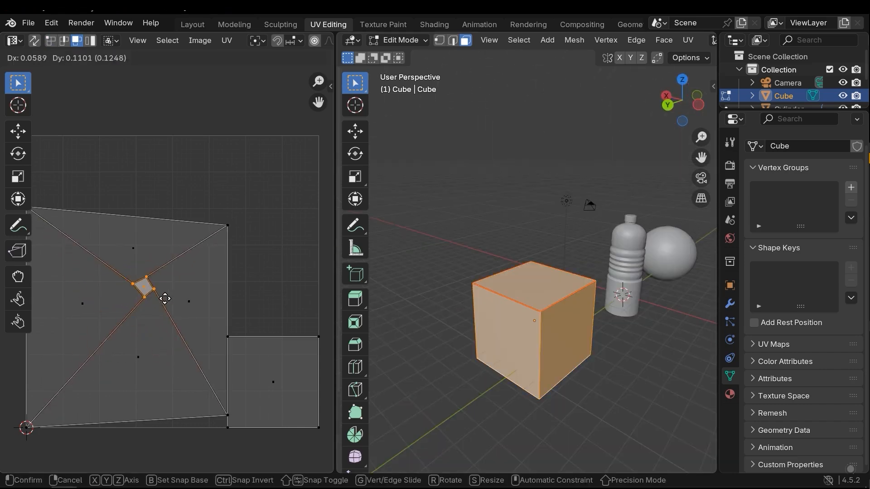
key(Escape)
key(g)
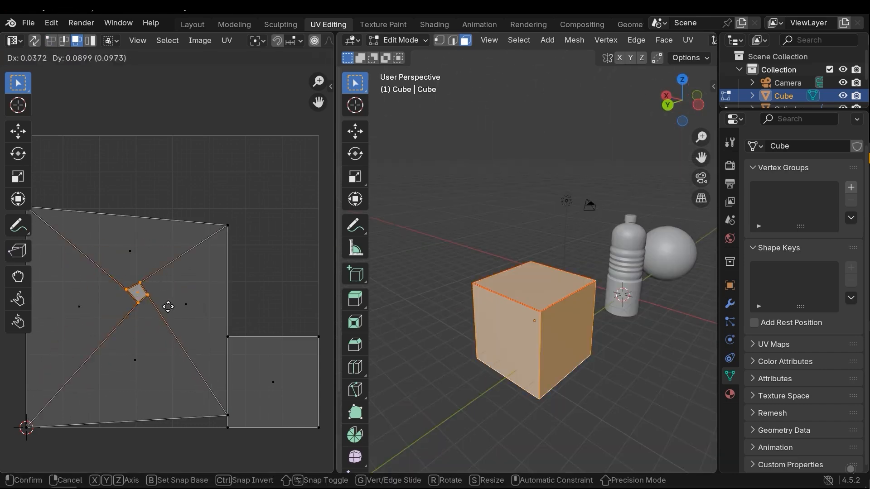
click(167, 324)
Step: Select only the cube's bottom face and examine the shape and size of its area in the UV layout
mouse_move(498, 335)
middle_down()
mouse_move(490, 275)
mouse_move(507, 326)
middle_up()
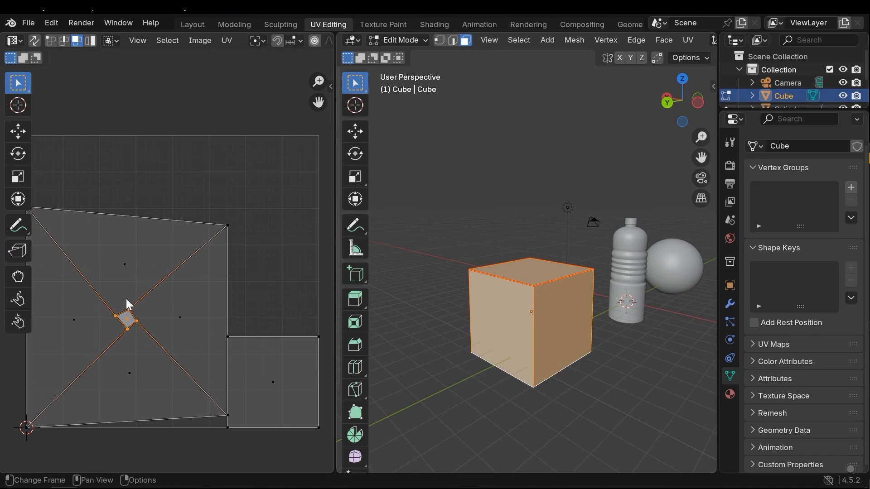
click(583, 398)
middle_drag(557, 352, 549, 263)
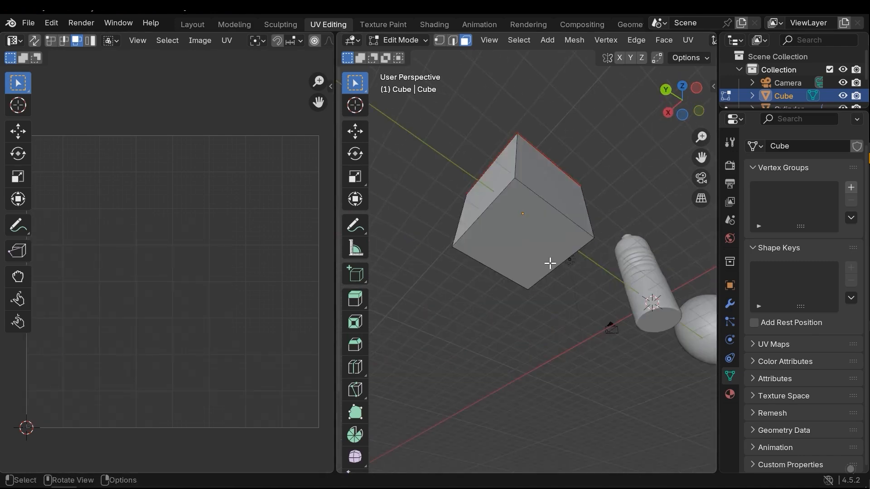
click(537, 229)
middle_drag(586, 346, 585, 399)
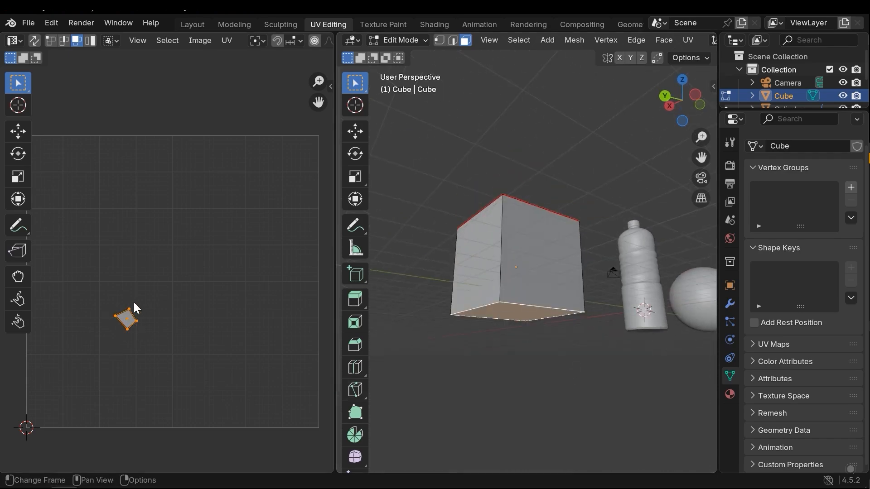
middle_drag(558, 308, 502, 231)
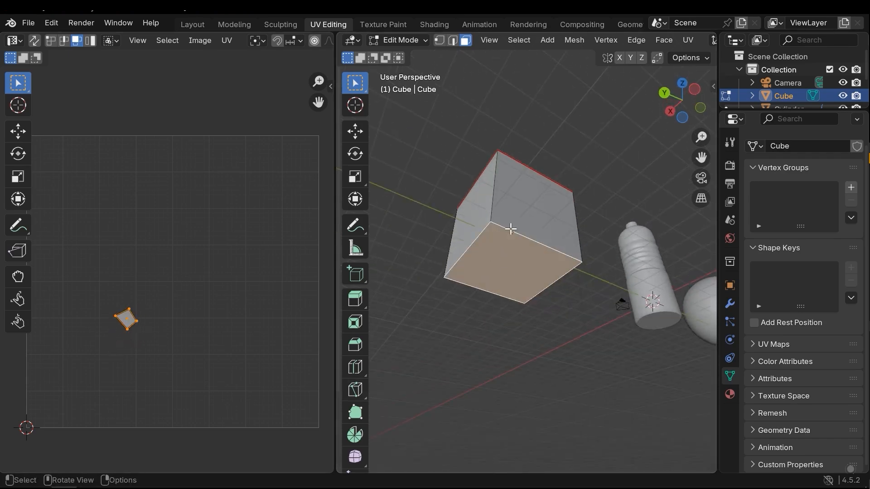
scroll(132, 345, up, 4)
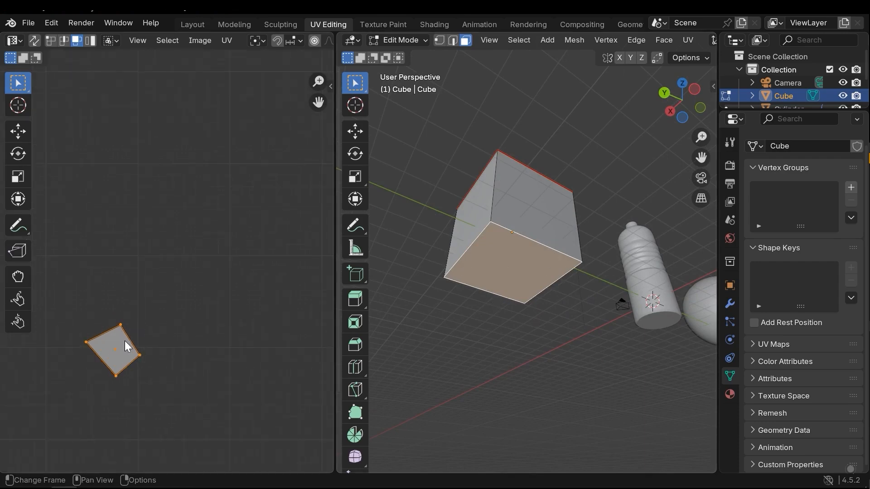
middle_drag(132, 344, 154, 303)
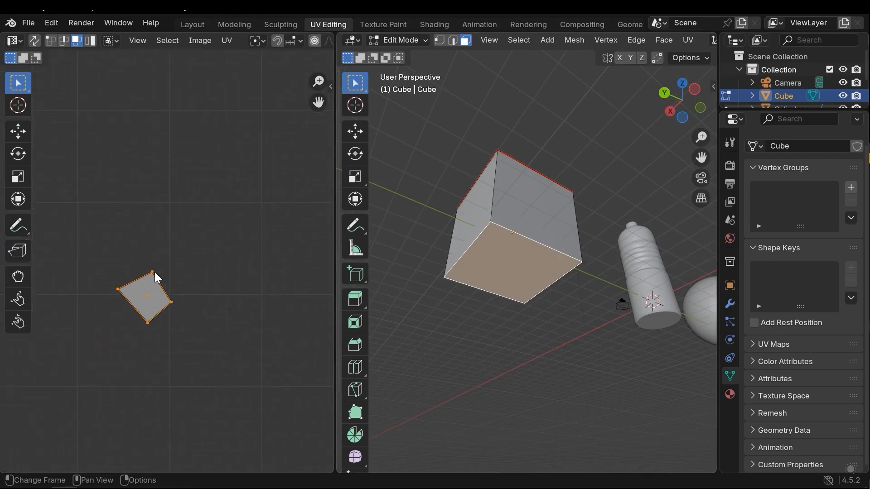
scroll(156, 284, down, 5)
middle_drag(186, 296, 163, 351)
middle_drag(491, 264, 549, 309)
middle_drag(514, 251, 536, 263)
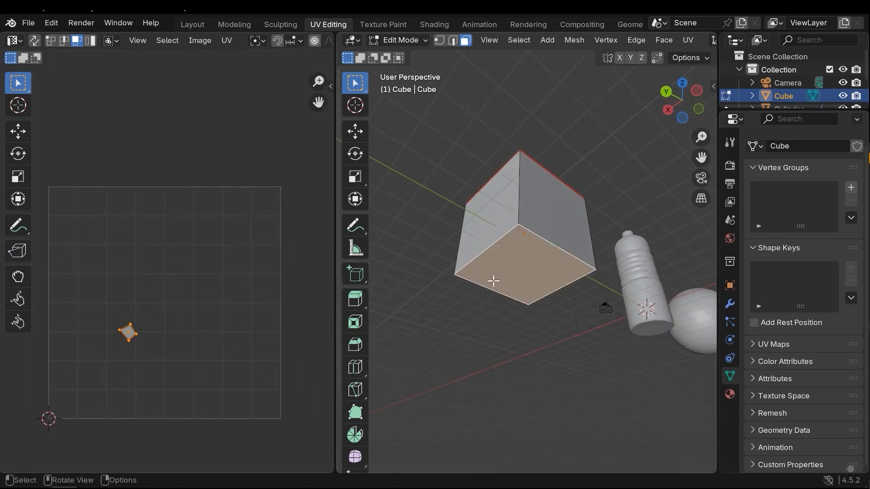
Step: In edge selection mode, mark the four edges around the cube's bottom face as a seam
key(alt+a)
key(2)
scroll(539, 267, up, 3)
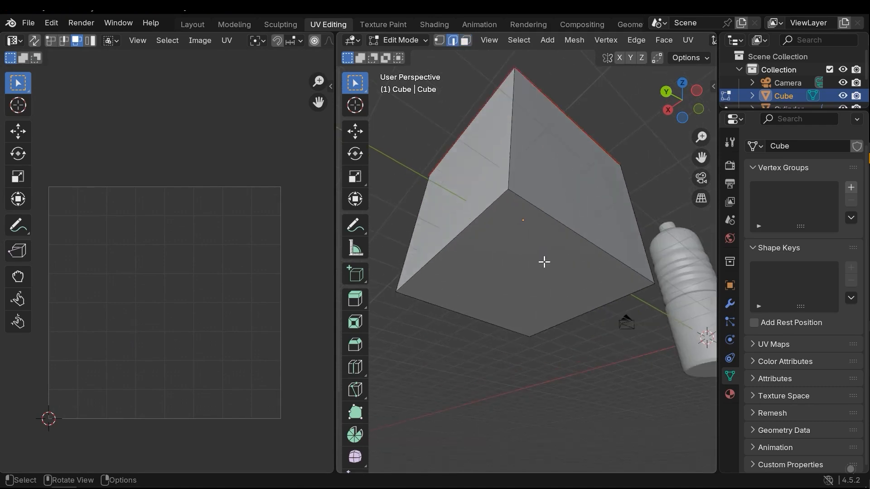
scroll(545, 261, down, 1)
middle_drag(546, 260, 549, 222)
click(550, 222)
shift+click(455, 254)
shift+click(442, 318)
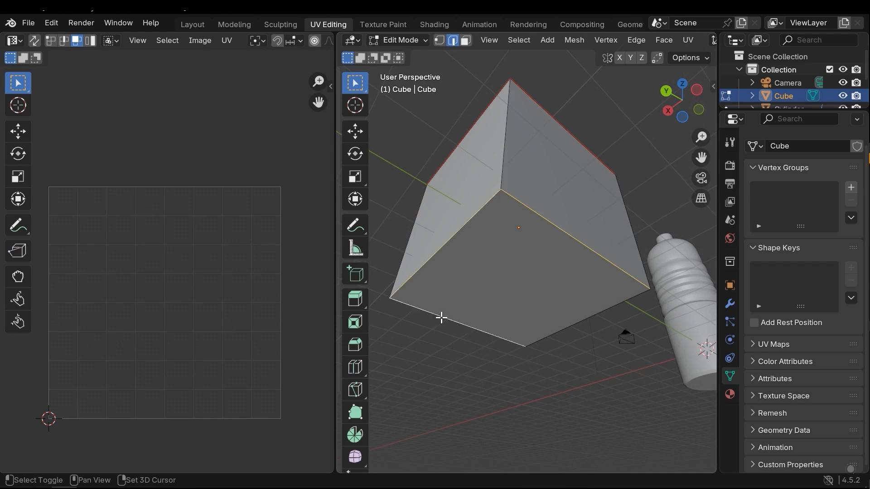
shift+click(555, 334)
key(u)
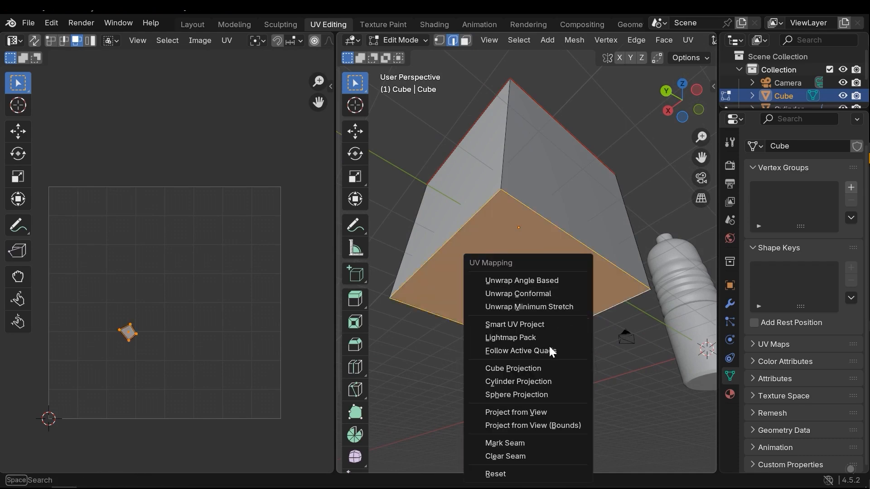
click(518, 447)
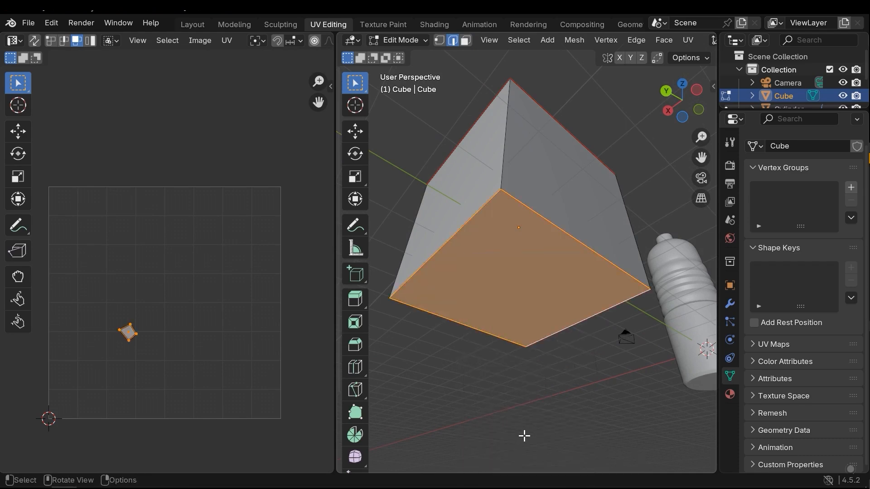
middle_drag(517, 294, 518, 315)
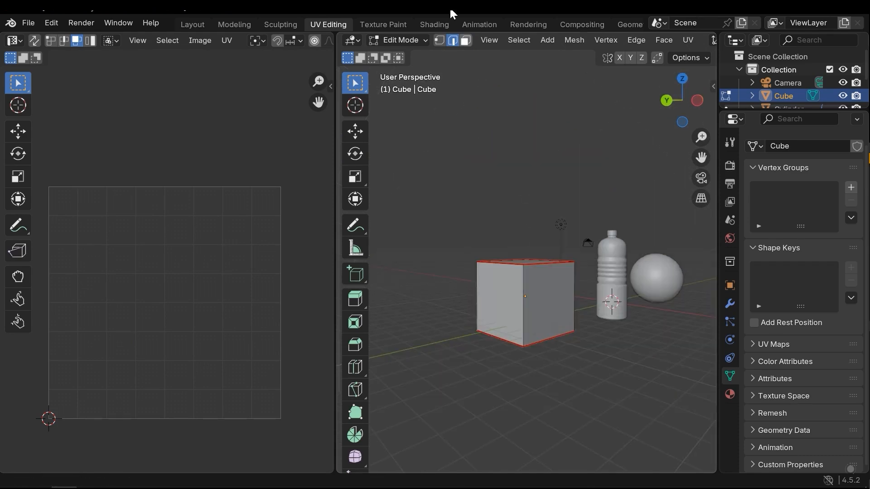
Step: Select all the cube's faces in face selection mode and unwrap them with the Angle Based method
click(465, 40)
key(a)
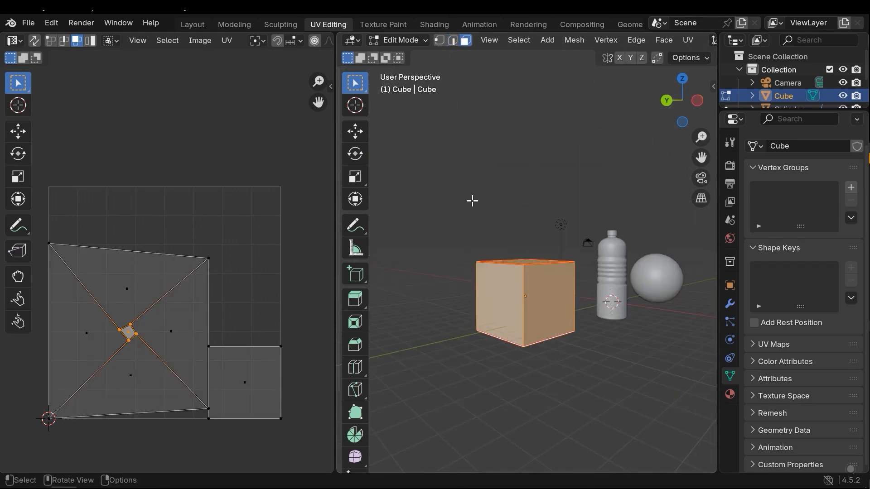
key(u)
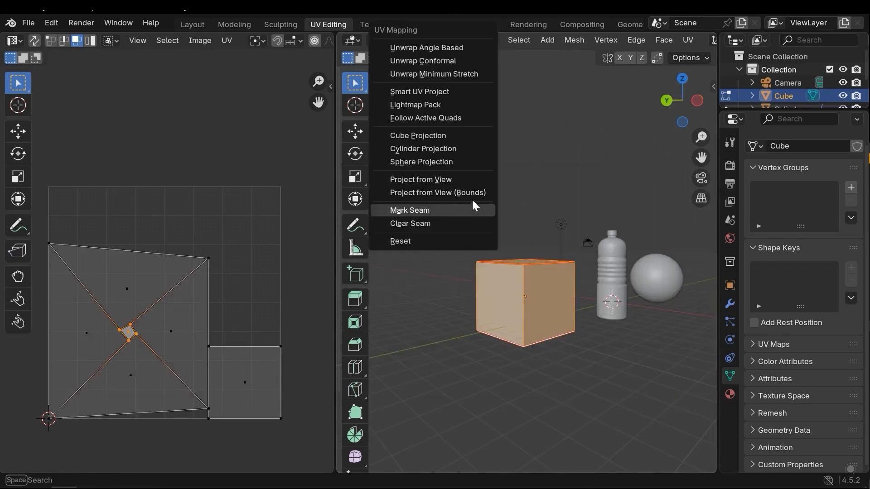
click(447, 48)
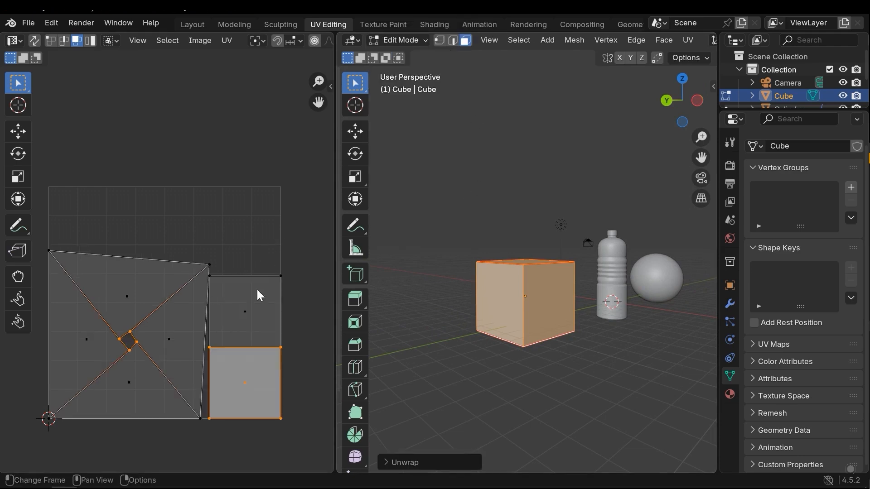
Step: Select individual faces of the cube to examine their areas in the new UV layout, and reselect all faces
scroll(254, 277, up, 1)
middle_drag(525, 317, 521, 374)
click(520, 320)
click(510, 231)
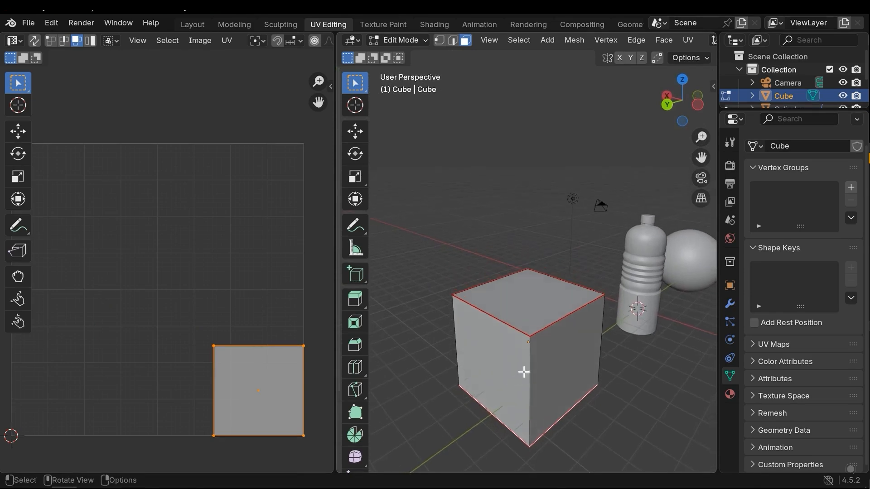
middle_drag(540, 306, 529, 304)
click(528, 306)
middle_drag(511, 353, 579, 396)
click(540, 294)
click(648, 390)
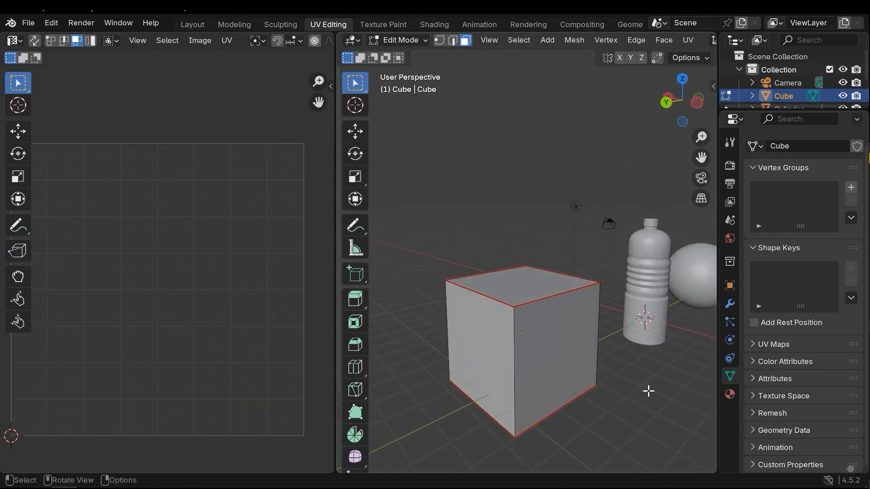
key(a)
scroll(136, 328, up, 2)
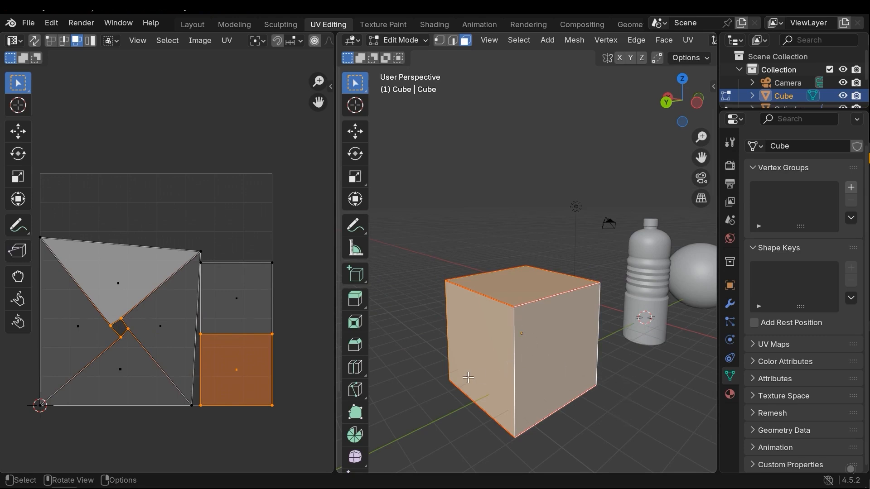
Step: In edge selection mode, mark one vertical edge of the cube, connecting the top and bottom seam loops, as a seam
click(664, 418)
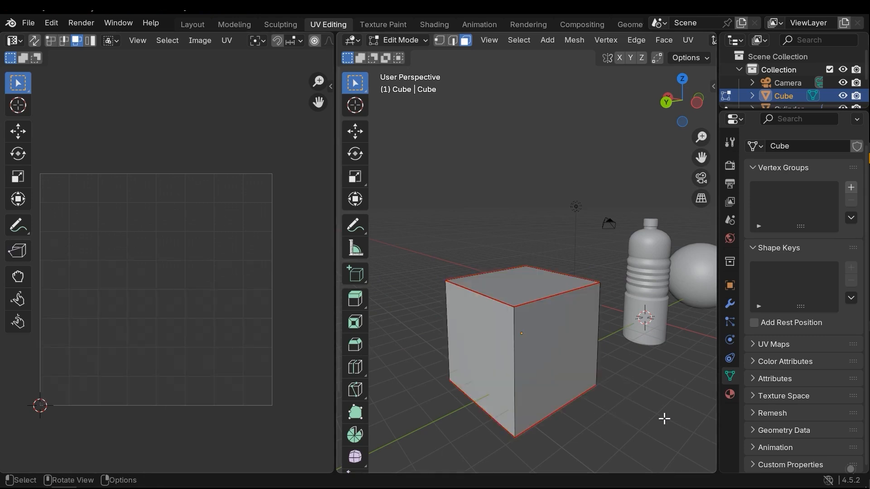
key(2)
click(514, 349)
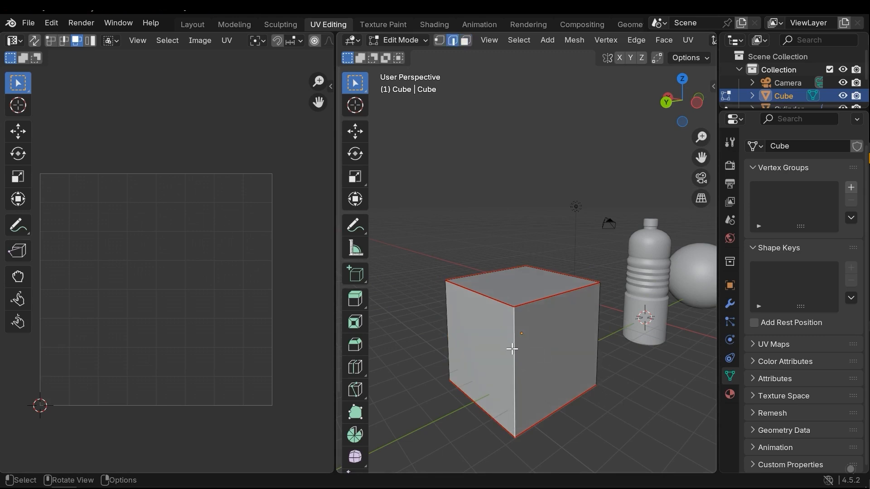
key(u)
click(482, 442)
middle_drag(610, 395, 545, 352)
middle_drag(533, 422, 552, 376)
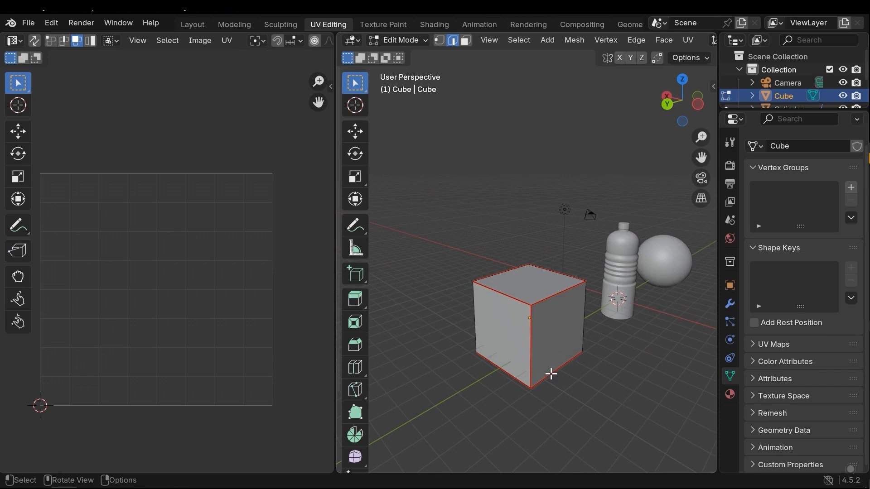
Step: Select all the cube's faces in face selection mode and unwrap them again with the Angle Based method
key(3)
key(a)
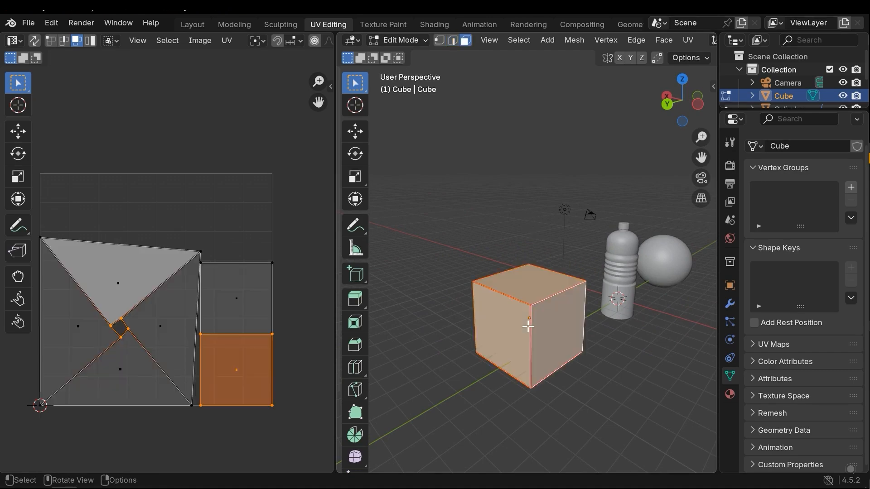
key(u)
click(494, 156)
scroll(230, 305, down, 2)
scroll(222, 305, up, 3)
scroll(186, 312, down, 2)
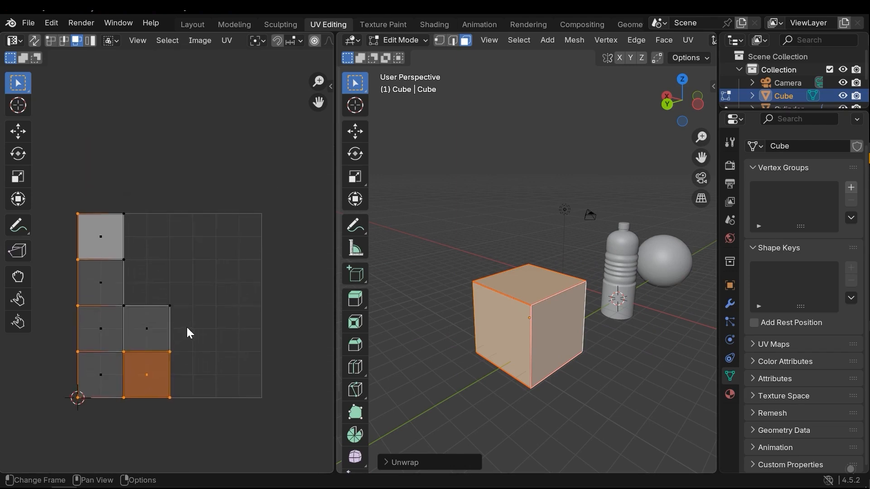
scroll(186, 326, up, 1)
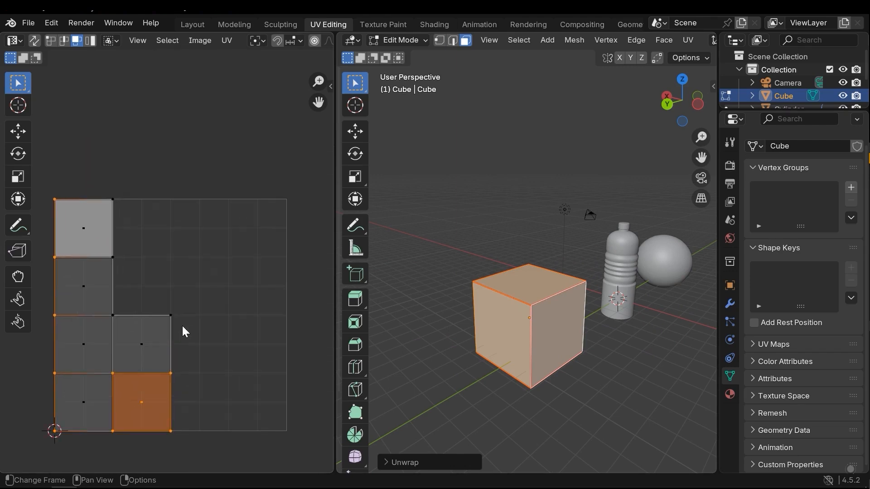
Step: In the UV layout, move the two single-face islands away from the four-face strip into the empty part of the UV square
middle_drag(627, 385, 515, 324)
click(600, 389)
middle_drag(536, 228, 544, 349)
middle_drag(545, 270, 556, 349)
middle_drag(530, 434, 521, 375)
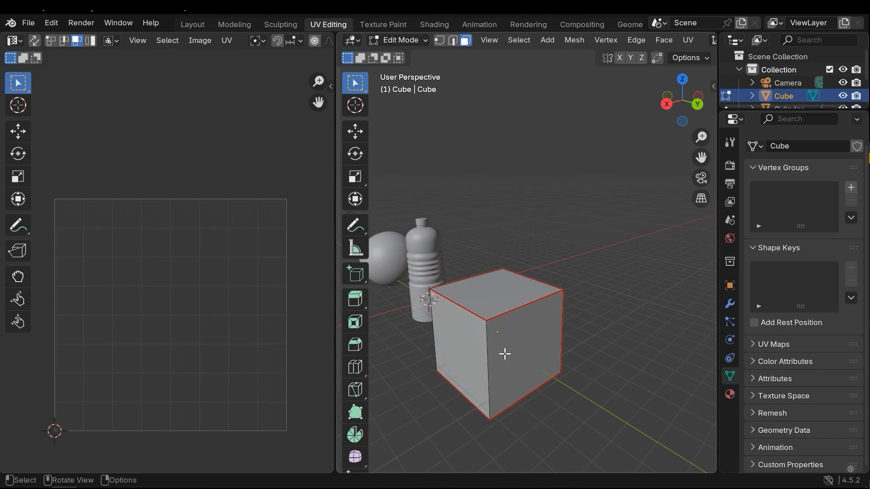
key(a)
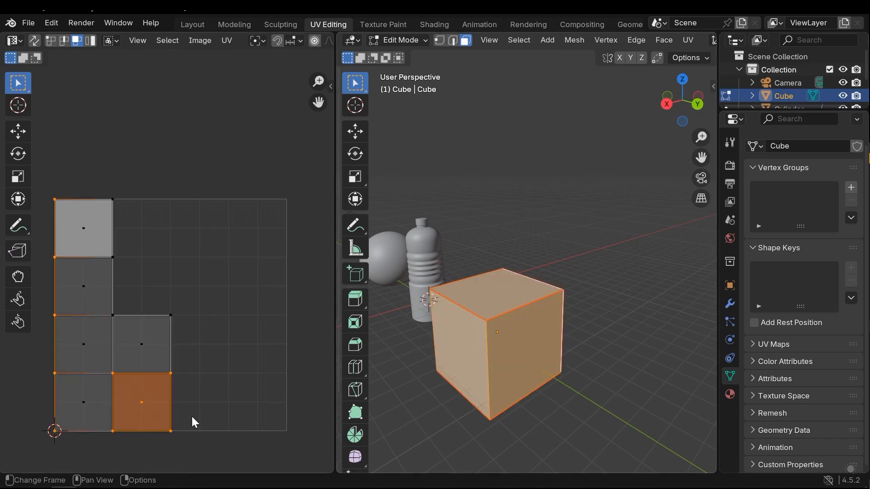
shift+click(145, 335)
drag(138, 313, 240, 268)
click(168, 326)
click(247, 351)
drag(246, 351, 235, 382)
click(186, 331)
Step: Try moving one middle face of the four-face UV strip, cancel the move, and reselect all the cube's faces
drag(89, 295, 122, 288)
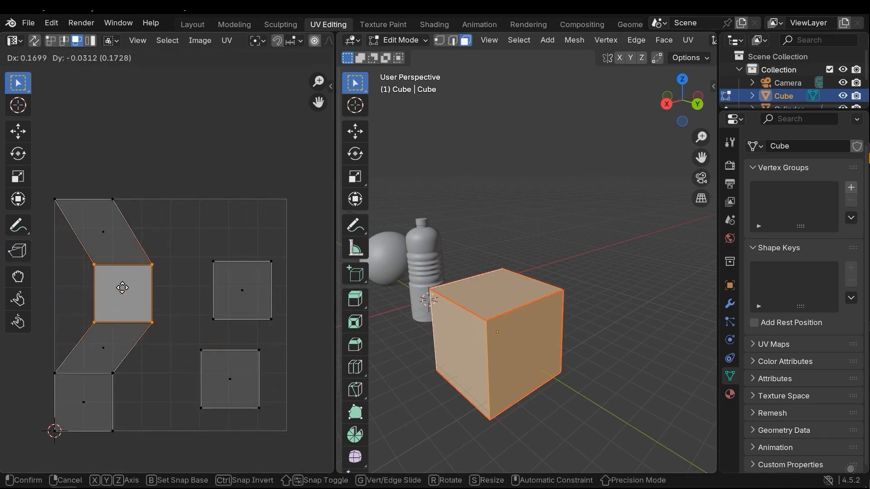
right_click(103, 300)
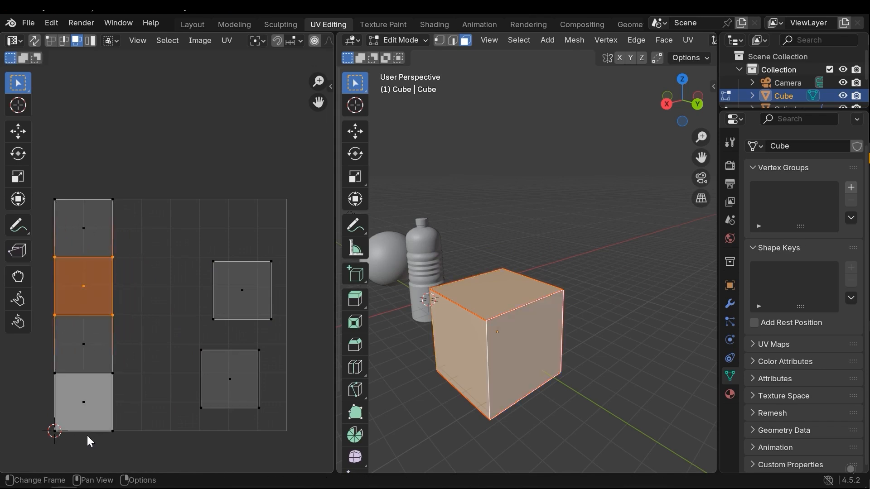
middle_drag(610, 351, 538, 361)
key(alt+a)
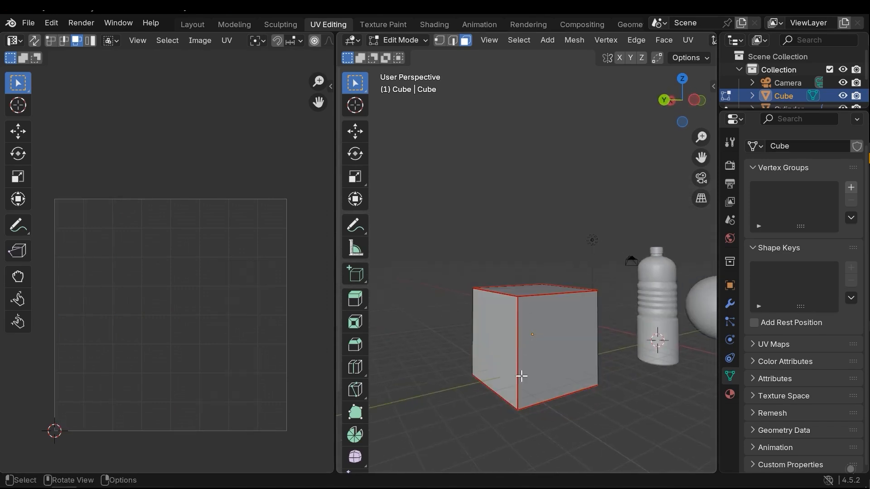
key(a)
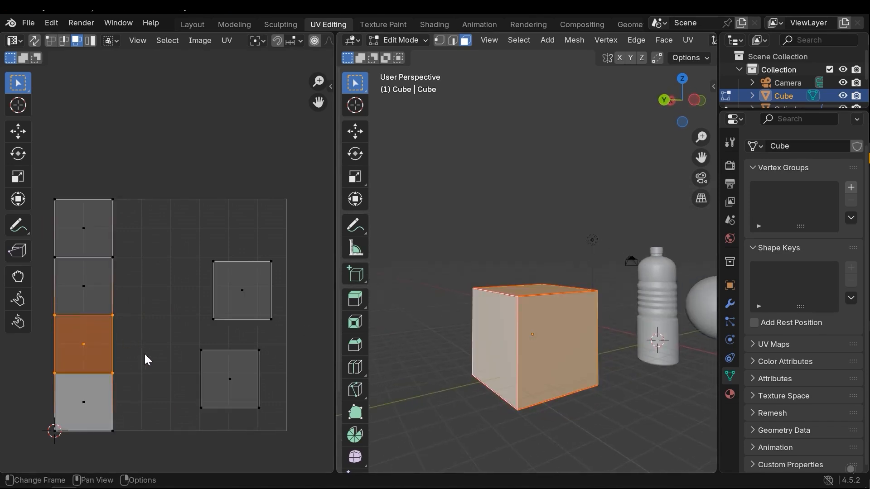
Step: Select the whole four-face UV strip and try transforming it by scaling, moving and rotating, cancelling each attempt
drag(137, 404, 69, 213)
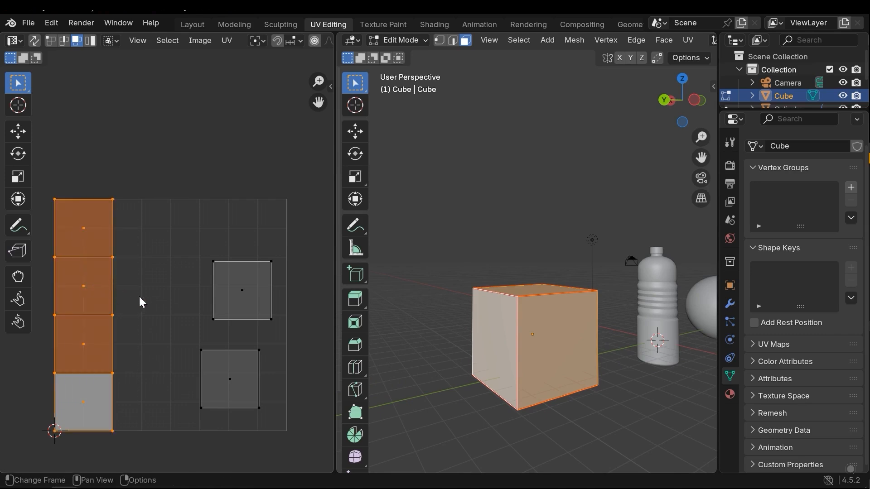
key(s)
click(165, 307)
key(g)
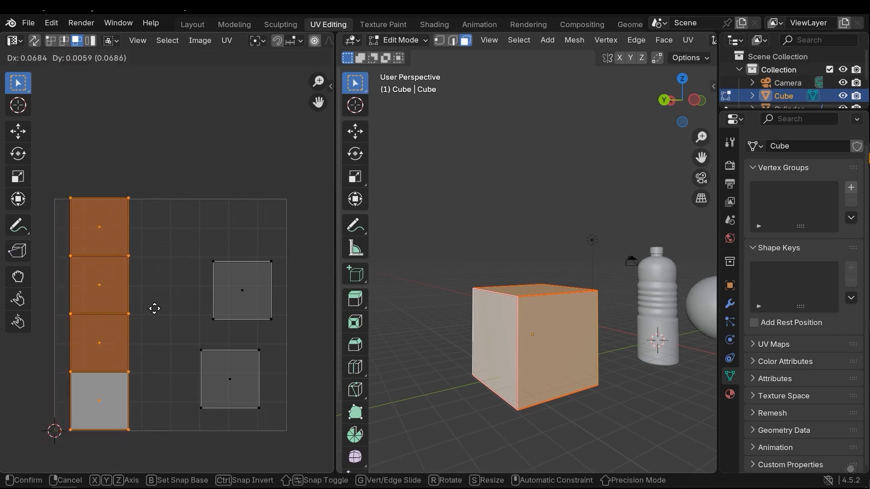
key(Escape)
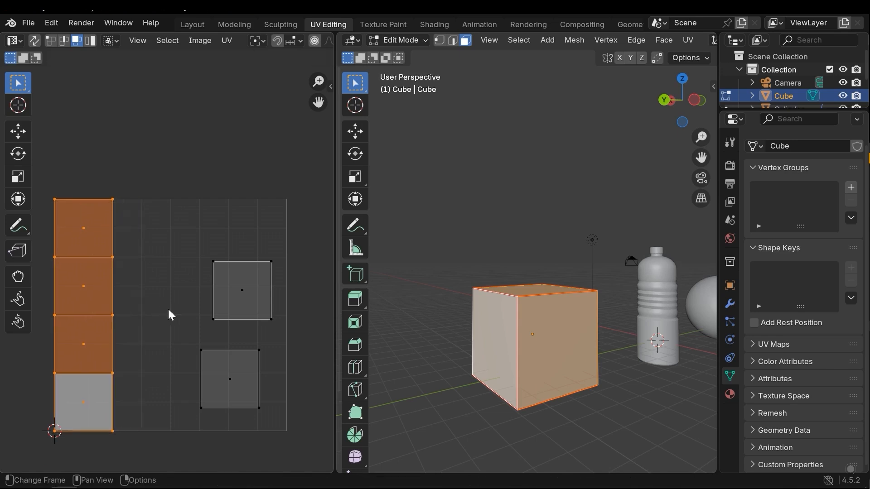
key(r)
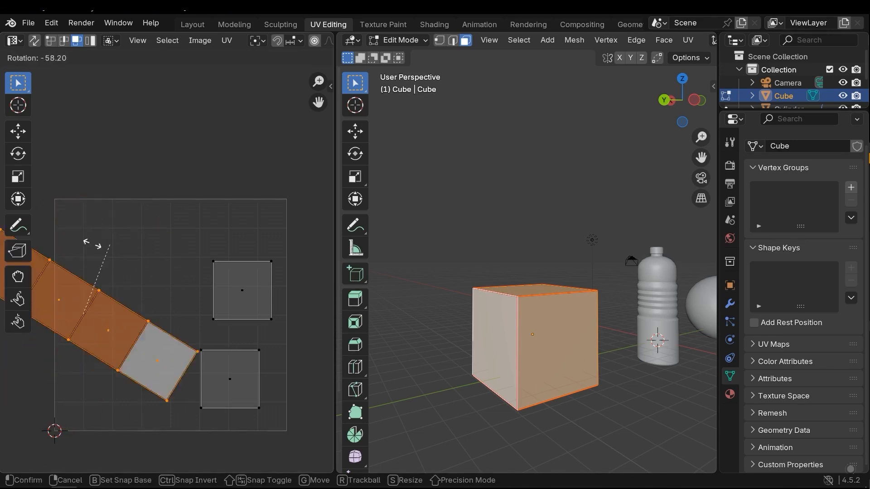
key(Escape)
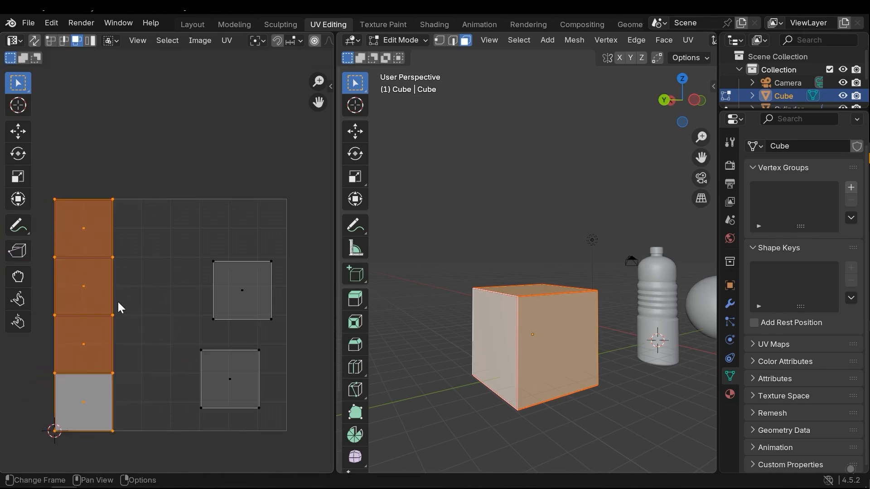
Step: Try moving the lower single-face UV island, cancel the move, and deselect the island
middle_drag(586, 343, 592, 351)
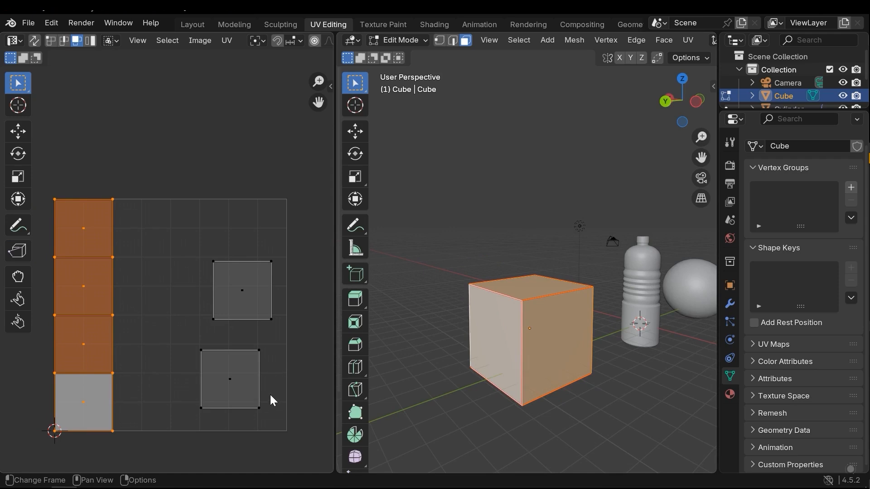
click(214, 365)
key(g)
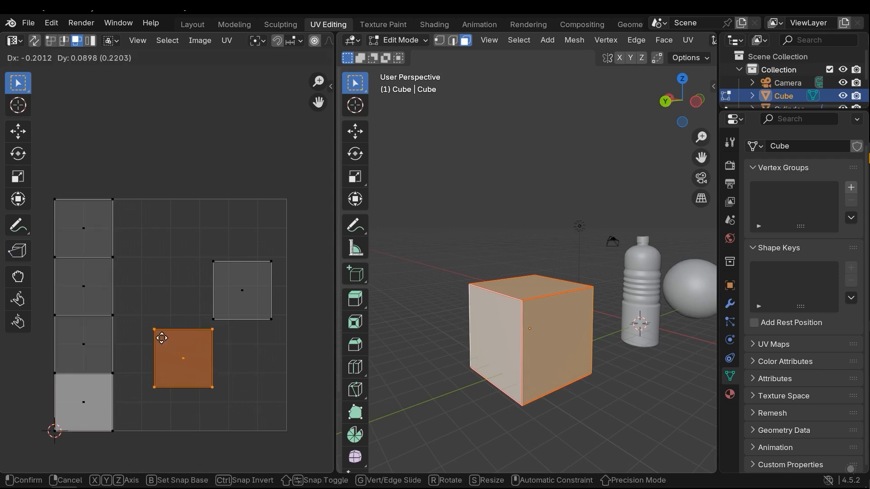
key(Escape)
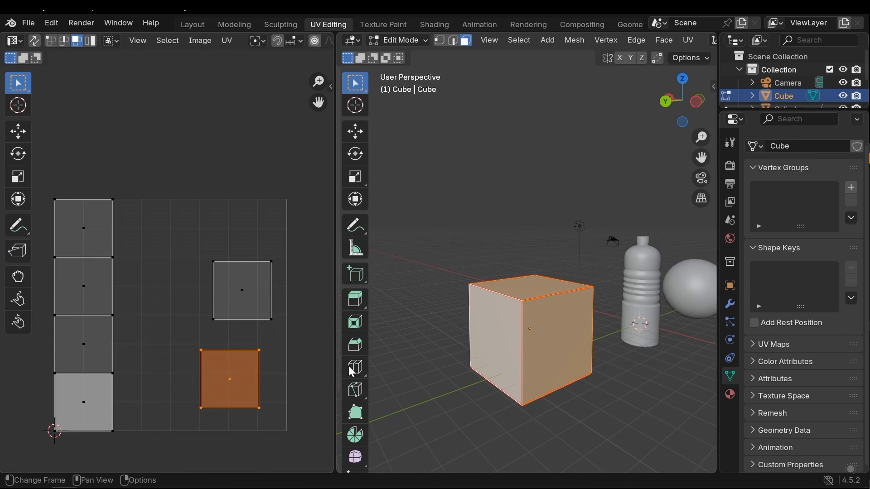
click(200, 415)
middle_drag(200, 415, 200, 407)
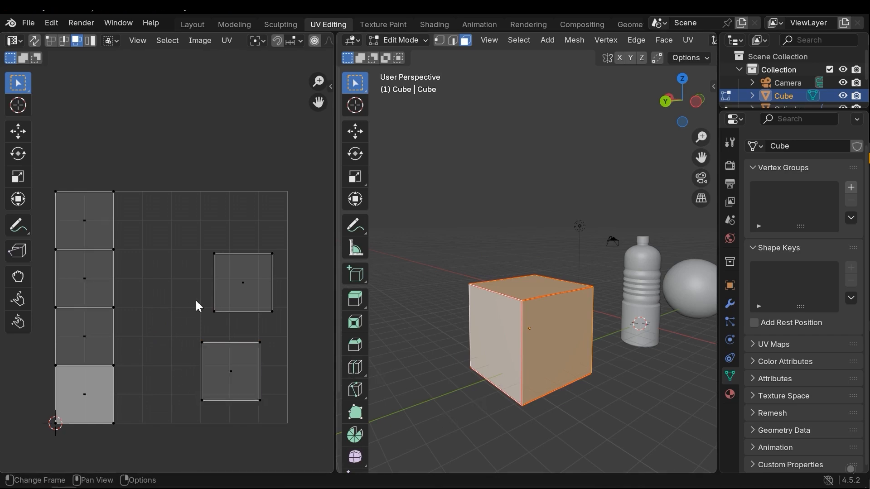
Step: Deselect the cube's faces to examine the marked seams from several sides, and reselect all faces to compare with the UV islands
click(576, 419)
middle_drag(561, 379, 558, 362)
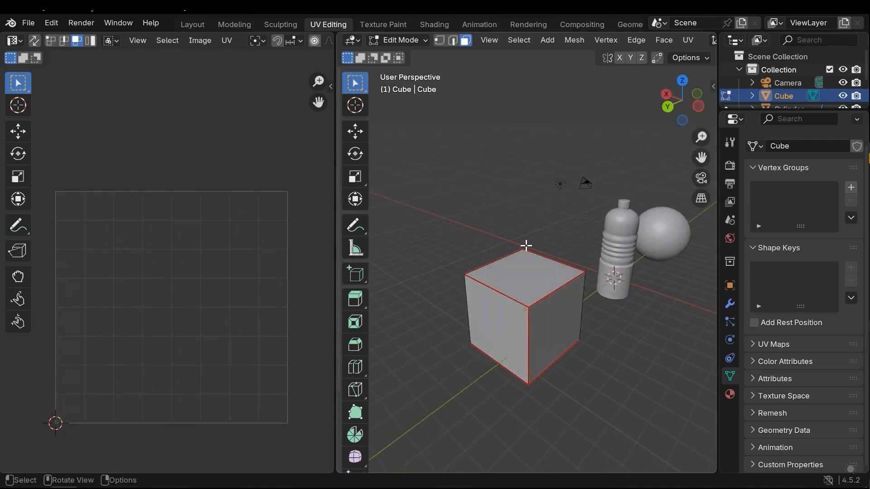
middle_drag(597, 285, 499, 259)
middle_drag(523, 293, 634, 395)
scroll(256, 341, down, 2)
middle_drag(577, 363, 323, 349)
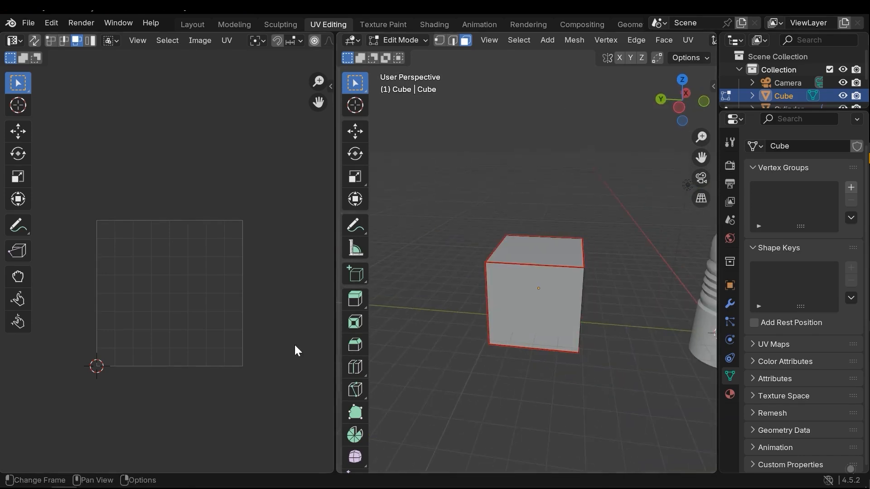
middle_drag(658, 327, 469, 321)
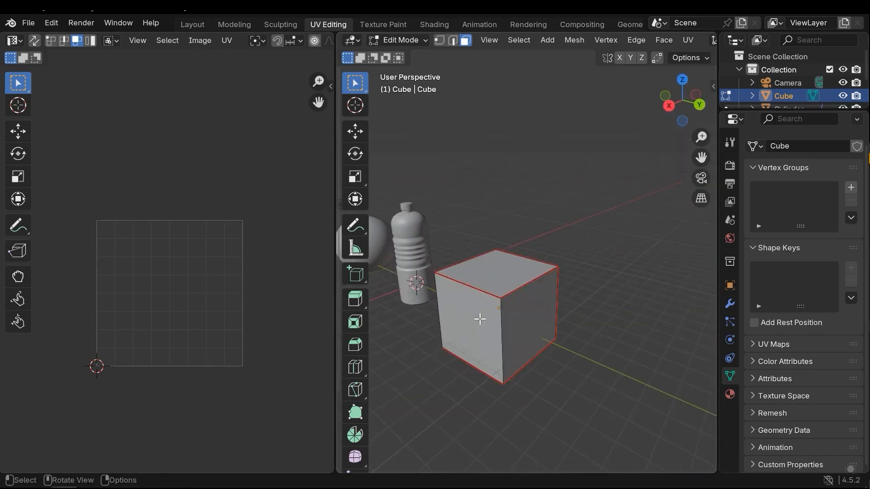
key(a)
scroll(208, 295, up, 2)
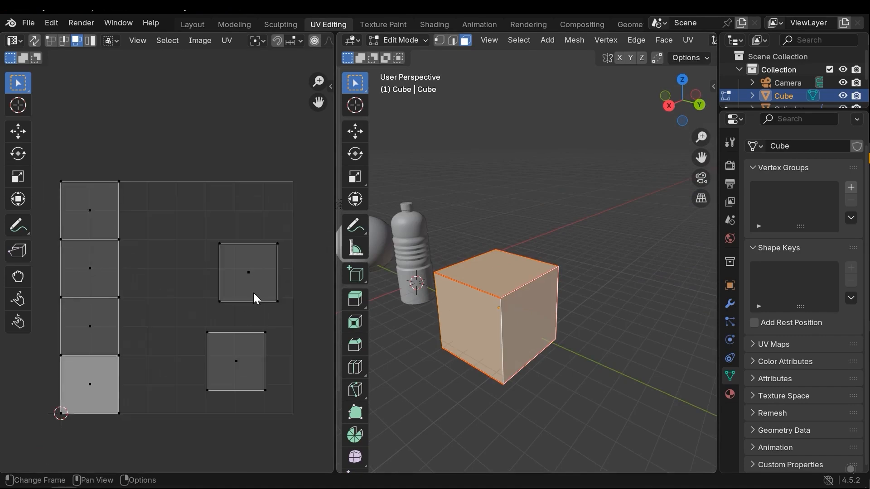
scroll(254, 320, down, 2)
scroll(238, 325, up, 2)
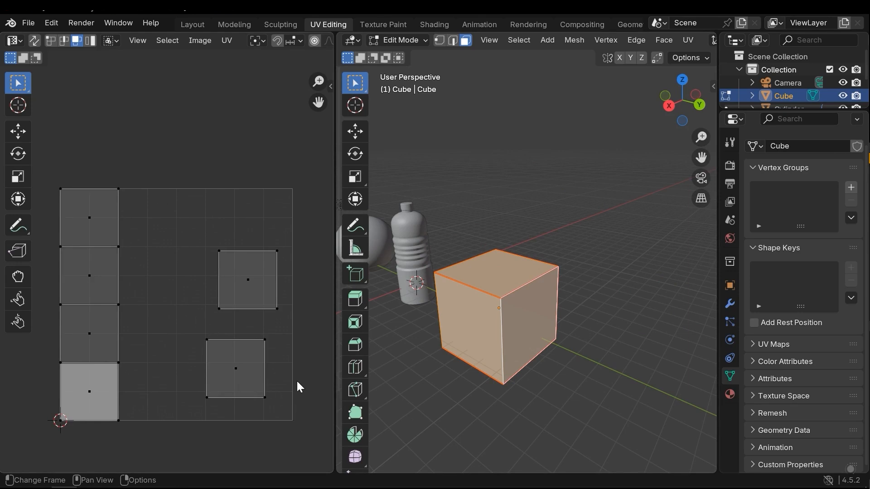
Step: Select all the UV islands, scale them down together to about 0.99, and deselect them
drag(304, 403, 57, 201)
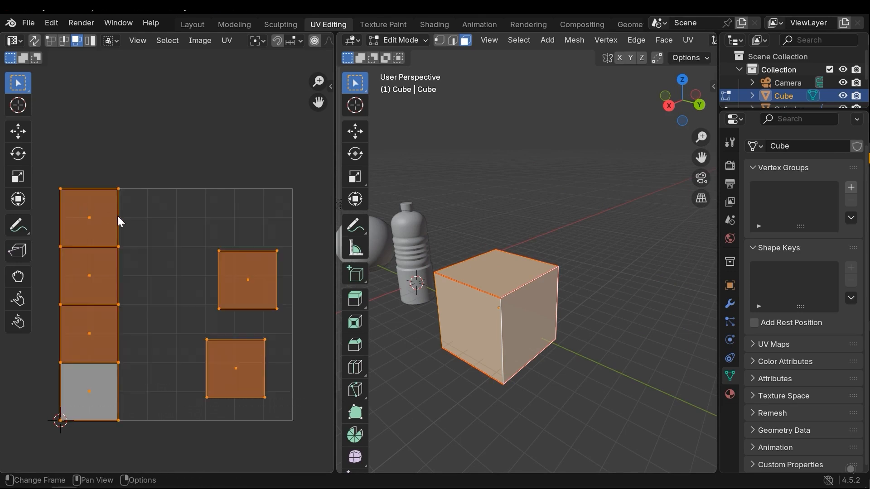
key(s)
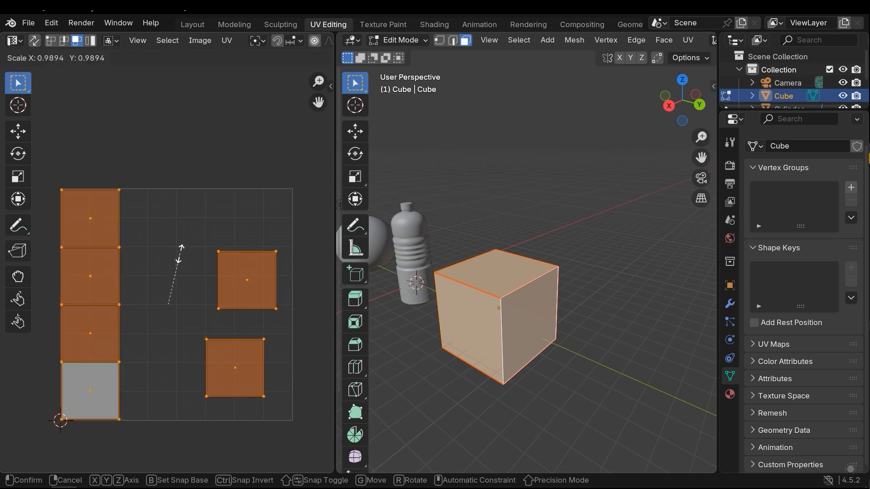
click(179, 253)
click(177, 252)
Step: Examine the gap between the UV islands and the border of the UV square, and review the overall layout
middle_drag(128, 257, 177, 322)
scroll(167, 267, up, 1)
scroll(152, 273, up, 3)
middle_drag(174, 287, 189, 326)
scroll(119, 276, up, 3)
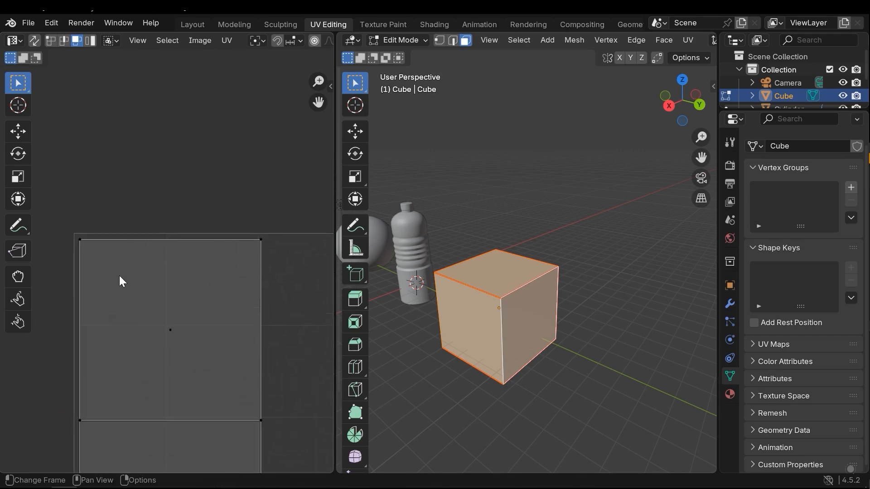
middle_drag(85, 246, 203, 269)
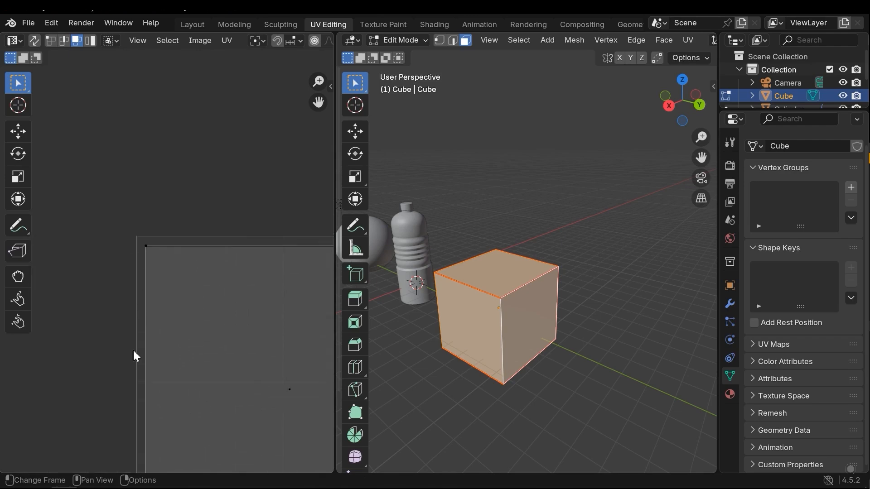
scroll(153, 338, down, 10)
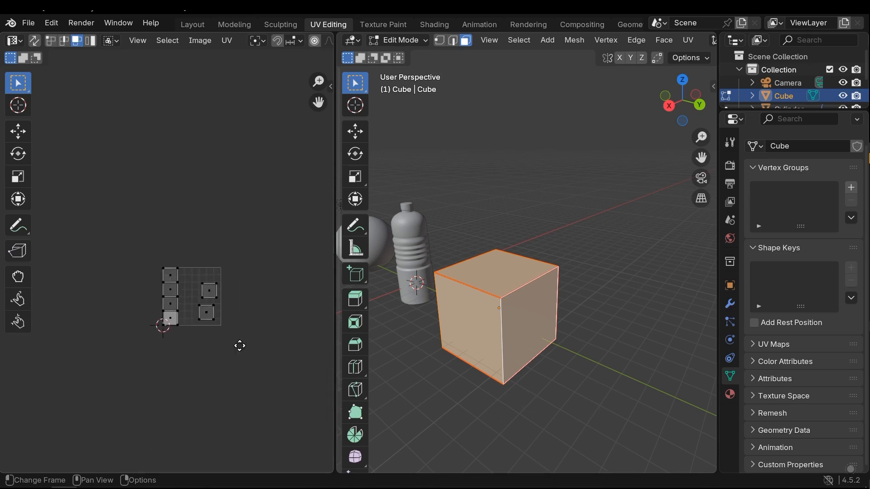
scroll(240, 342, up, 5)
middle_drag(187, 367, 136, 276)
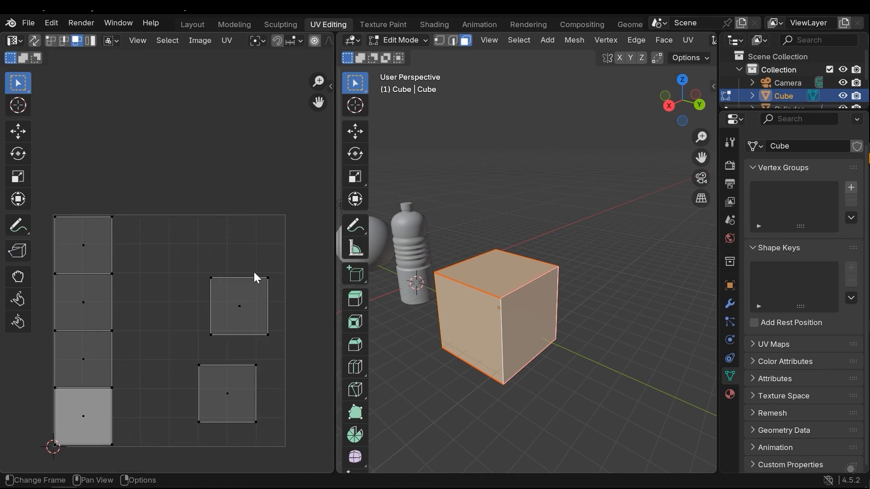
middle_drag(249, 247, 260, 228)
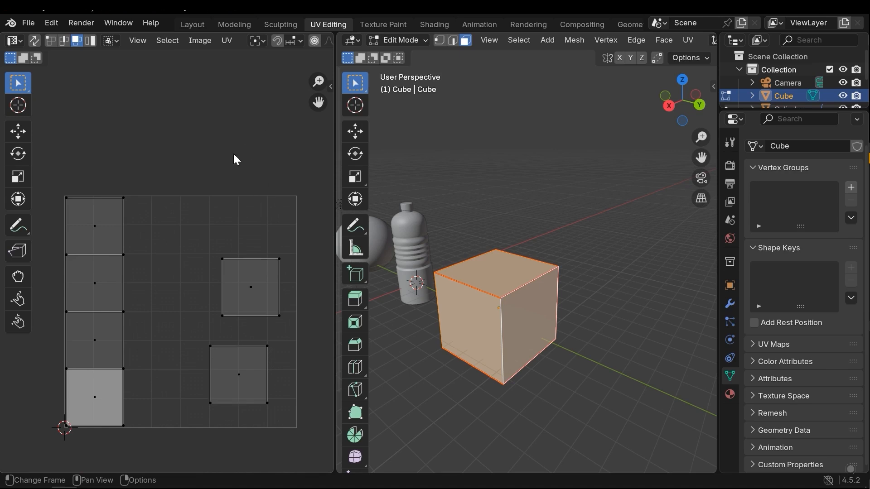
middle_drag(233, 153, 223, 137)
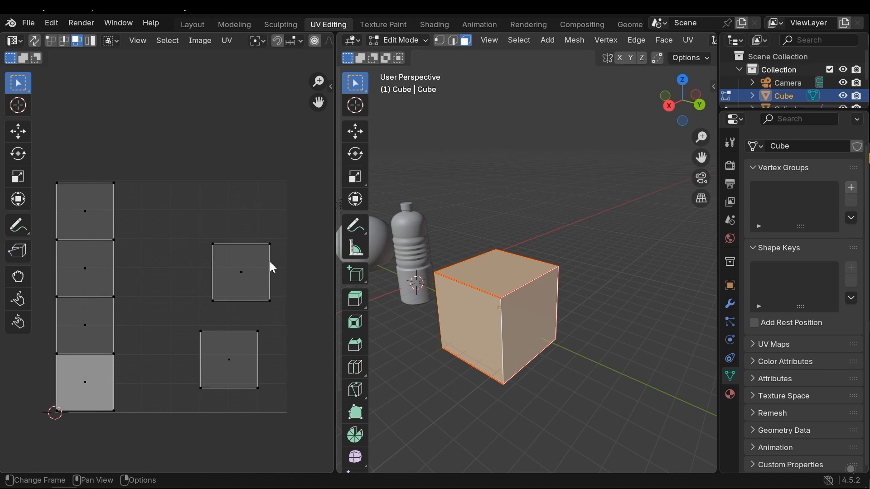
scroll(265, 275, up, 1)
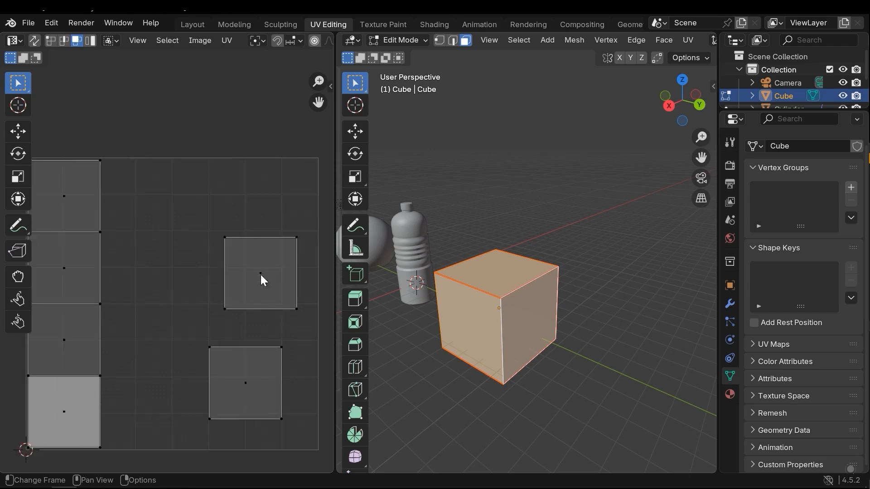
Step: Select all the cube's UV islands and open the UV layout export
middle_drag(250, 277, 212, 292)
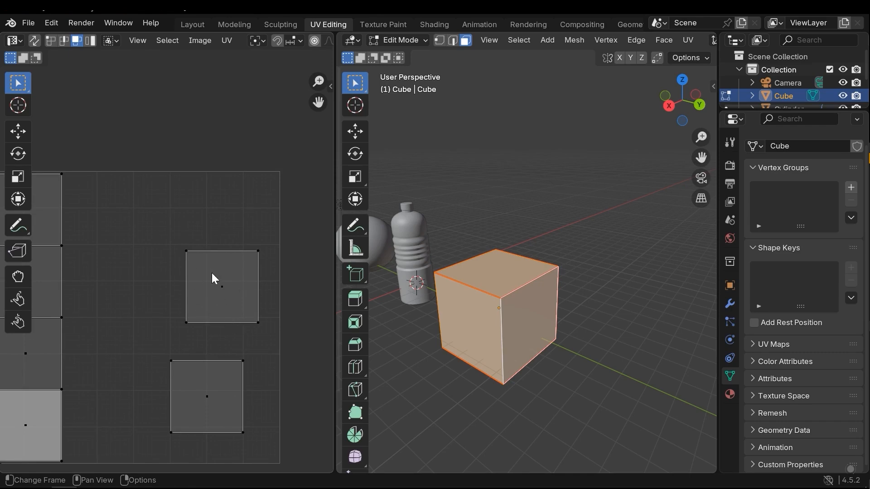
middle_drag(408, 290, 451, 290)
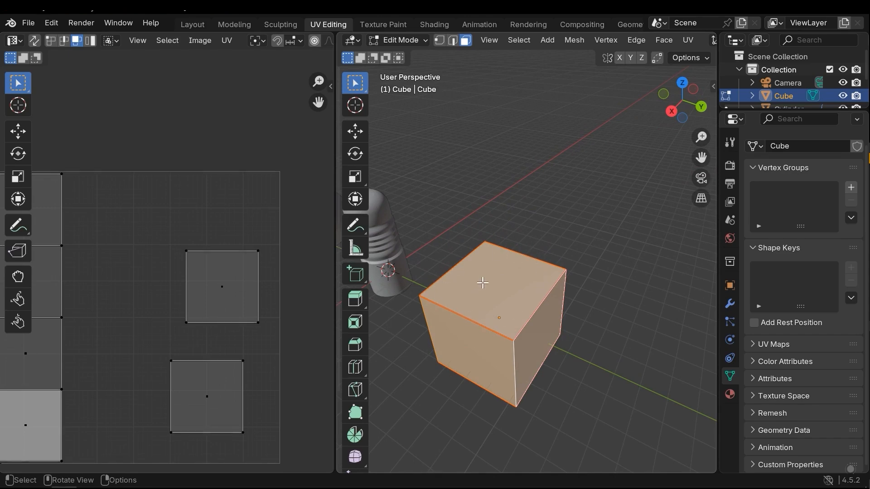
scroll(191, 319, down, 2)
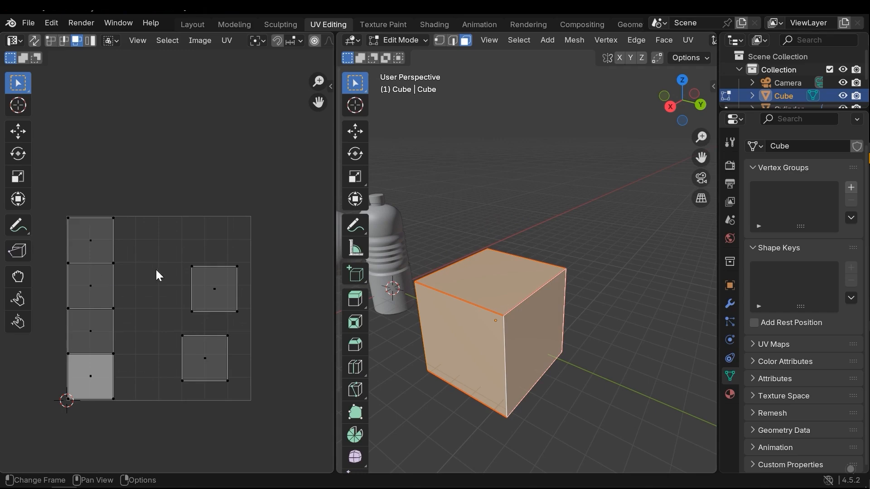
mouse_move(242, 211)
middle_down()
mouse_move(243, 189)
mouse_move(245, 225)
middle_up()
key(a)
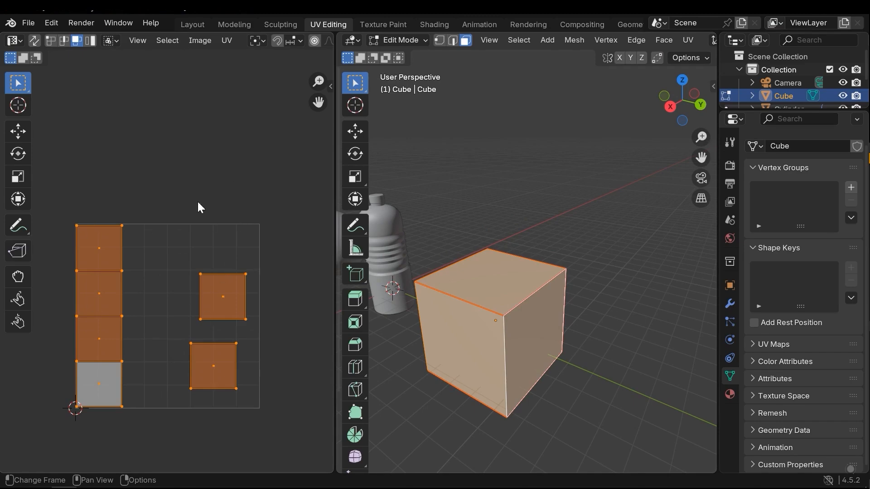
click(196, 42)
click(223, 39)
click(223, 39)
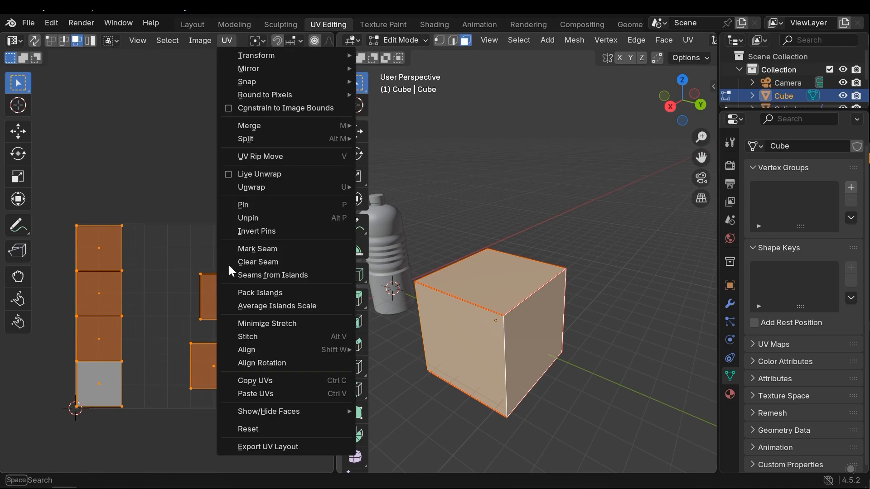
click(267, 448)
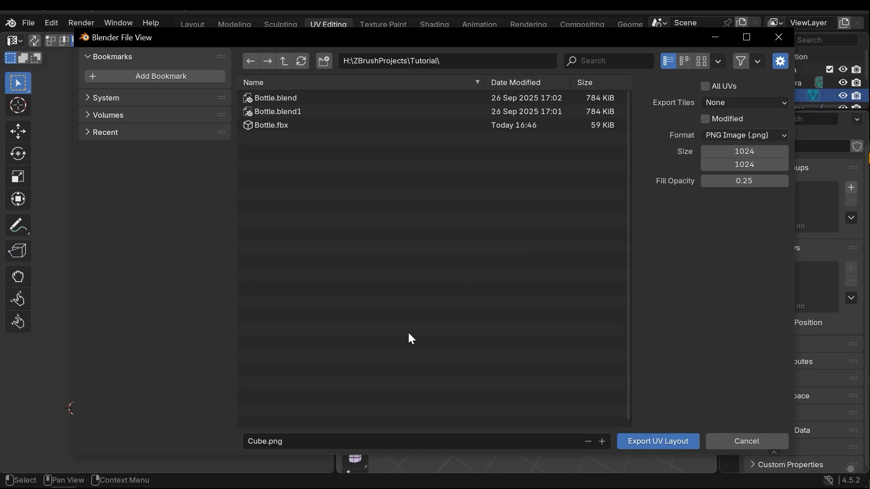
Step: Set the exported layout's fill opacity to 0.40 and keep PNG Image as the format
drag(240, 38, 285, 36)
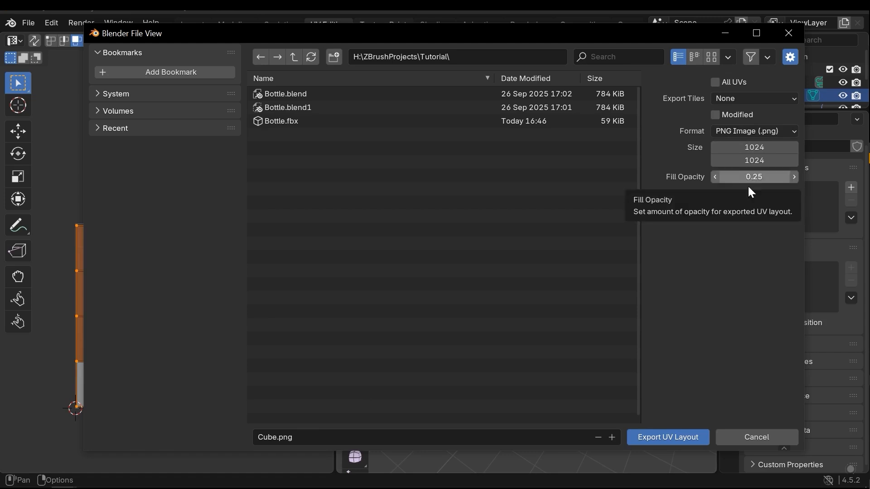
drag(748, 179, 834, 179)
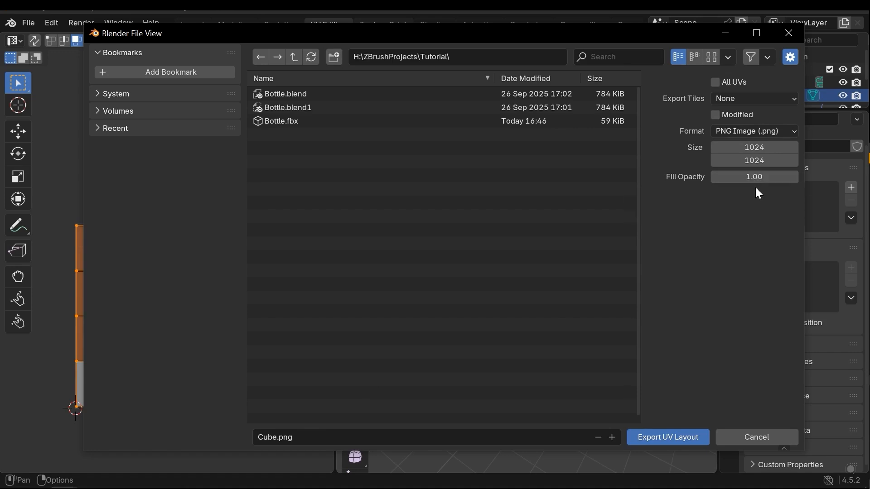
drag(764, 177, 698, 176)
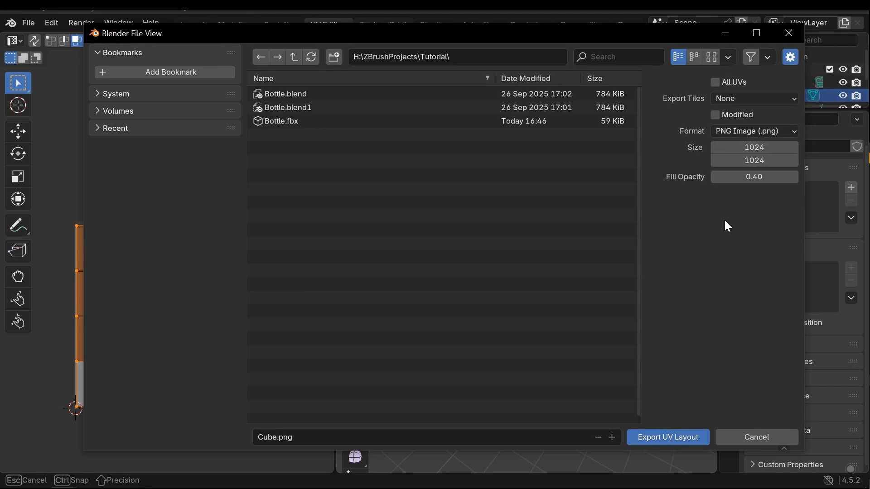
click(754, 131)
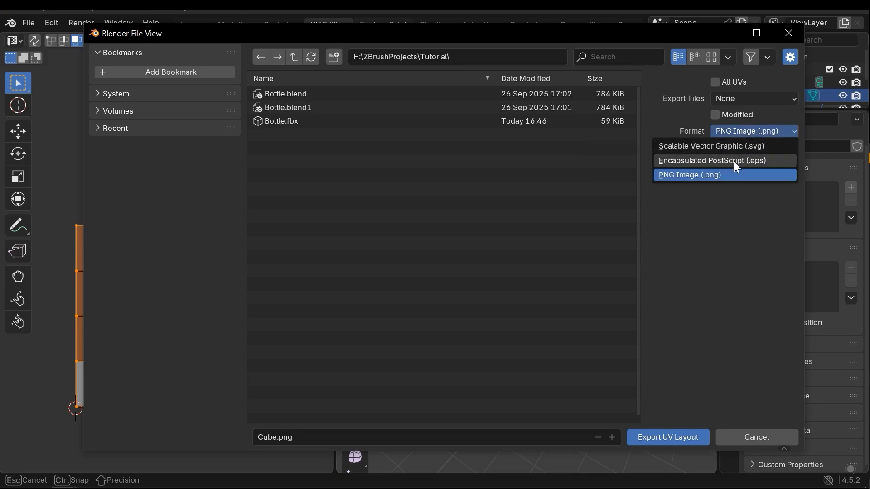
click(733, 176)
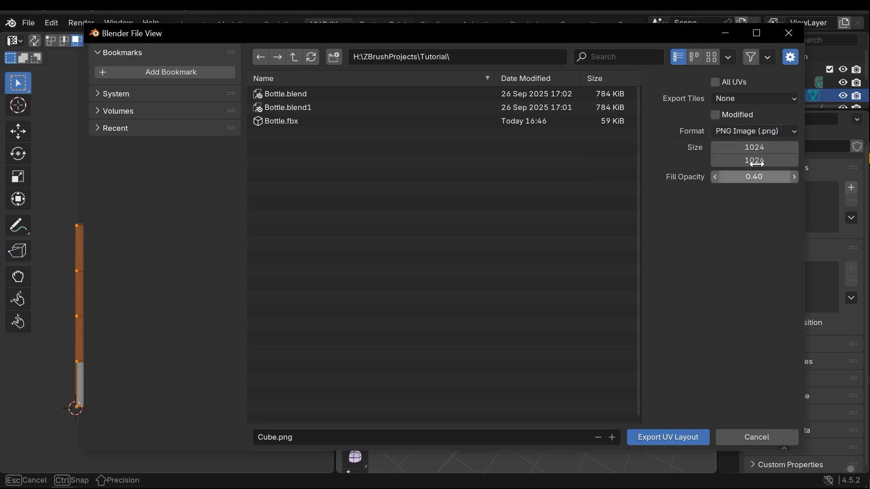
click(748, 132)
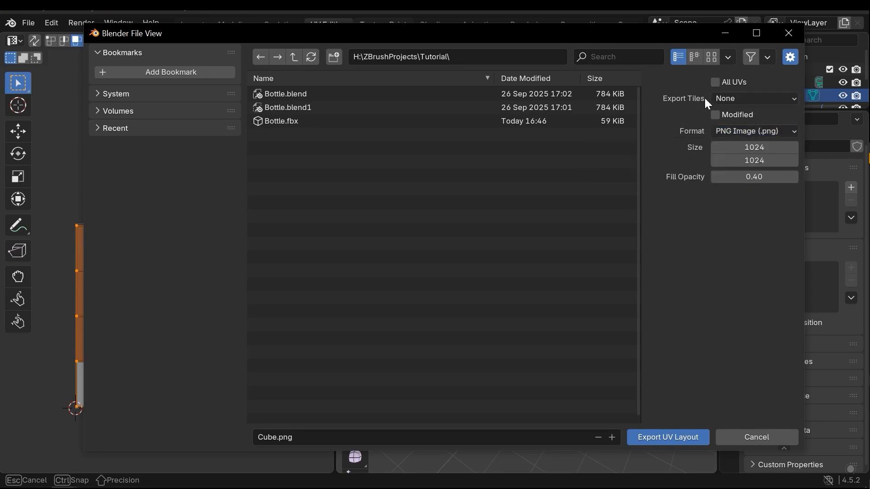
Step: Keep Export Tiles at None and export the UV layout as Cube.png in the Tutorial folder
click(738, 99)
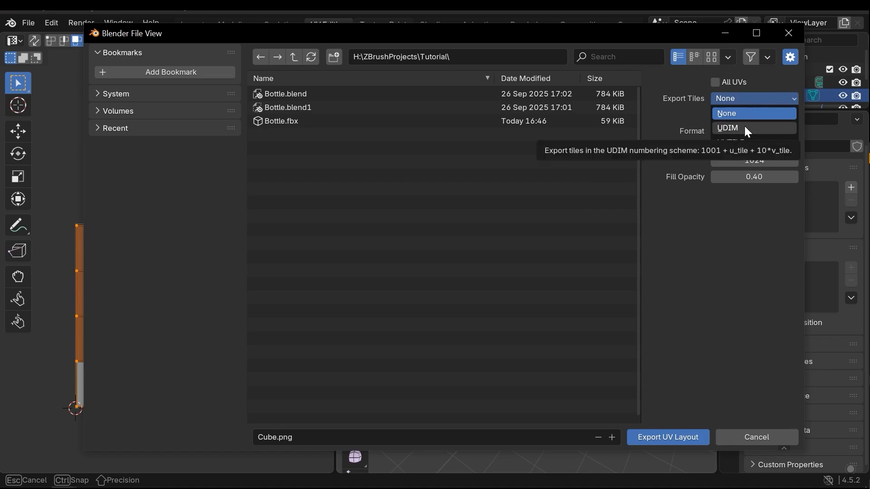
drag(422, 34, 658, 33)
scroll(265, 194, down, 3)
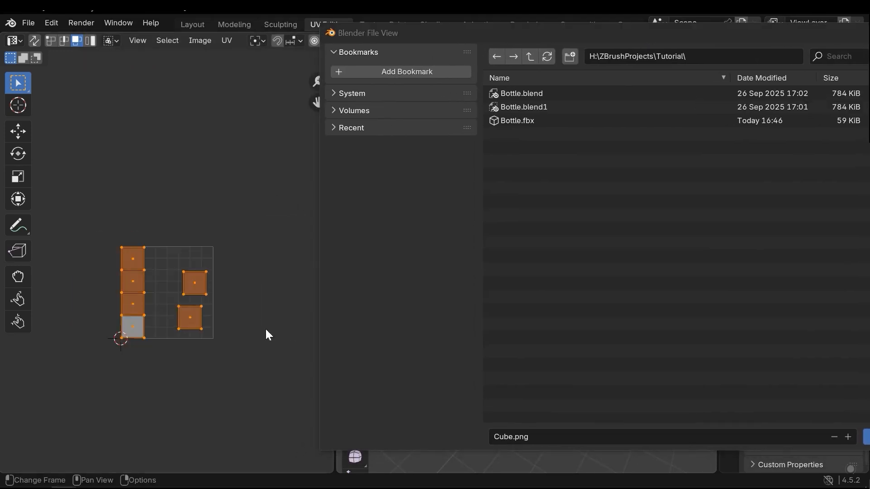
drag(559, 32, 360, 40)
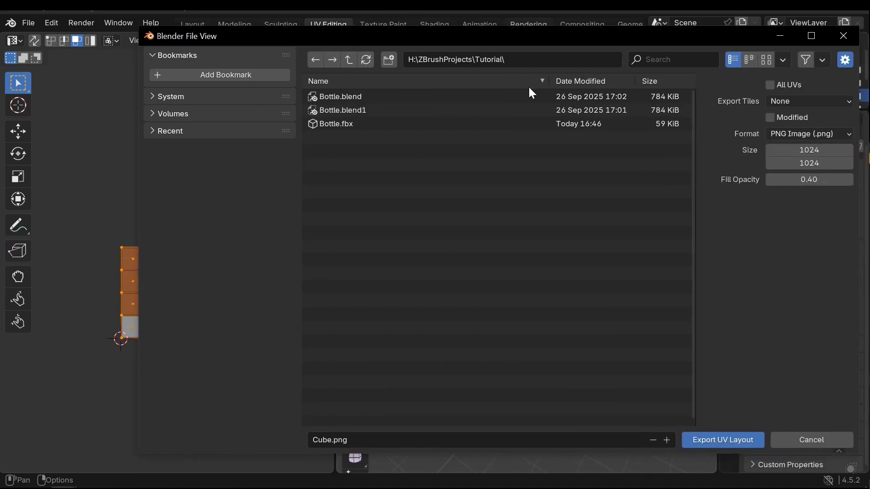
scroll(101, 296, up, 3)
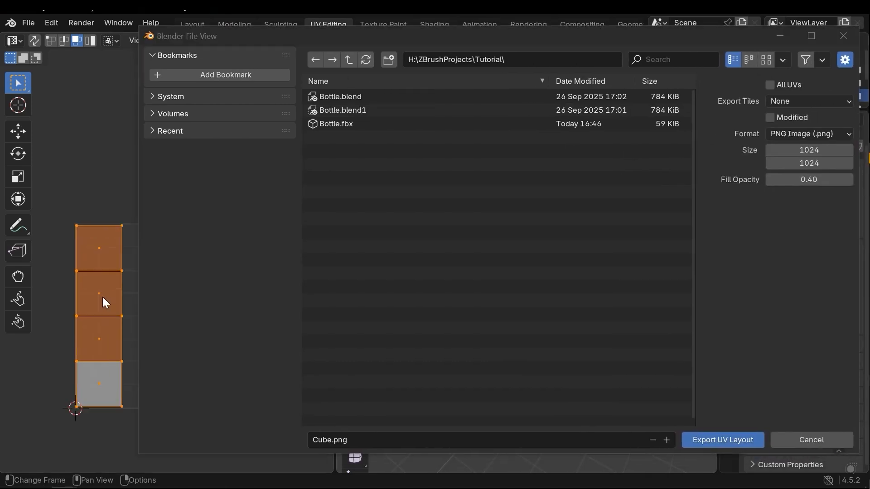
drag(547, 45, 522, 46)
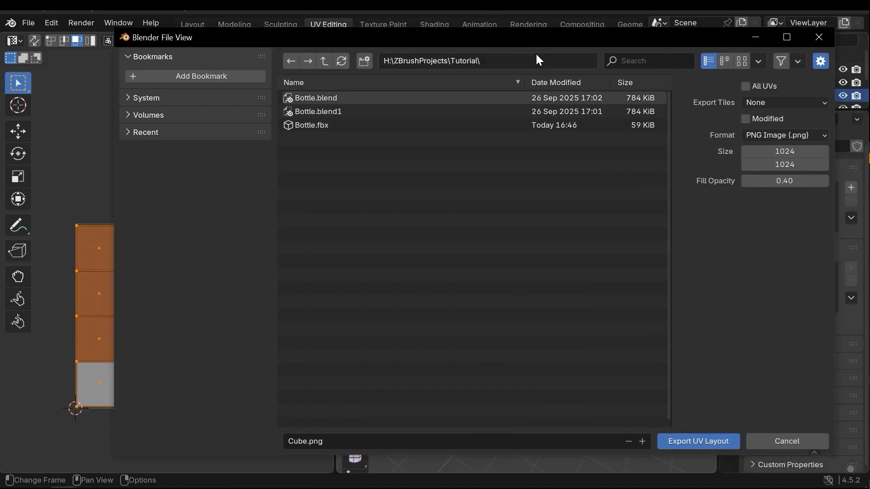
click(766, 103)
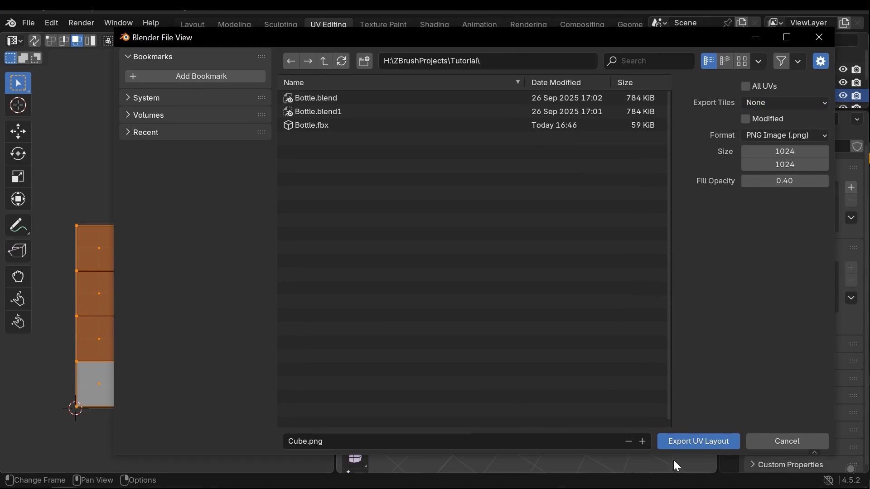
click(724, 438)
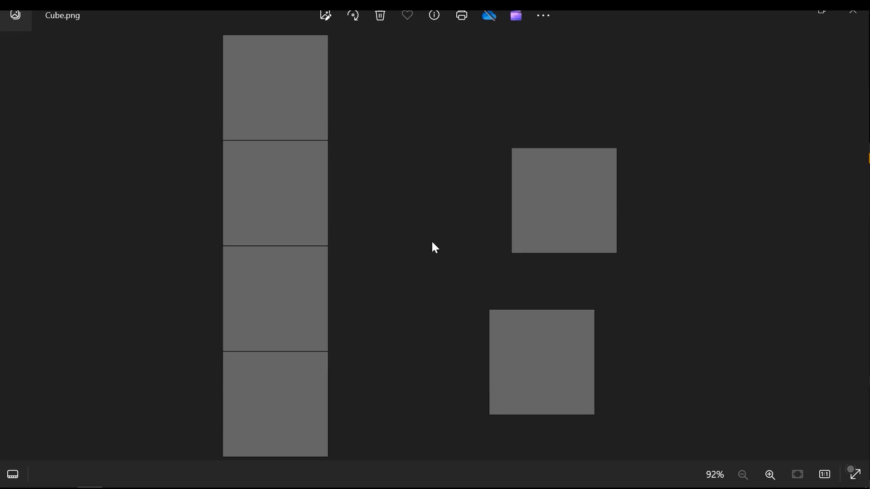
Step: View the exported Cube.png beside the UV editor and reselect all of the cube's faces
drag(262, 11, 607, 74)
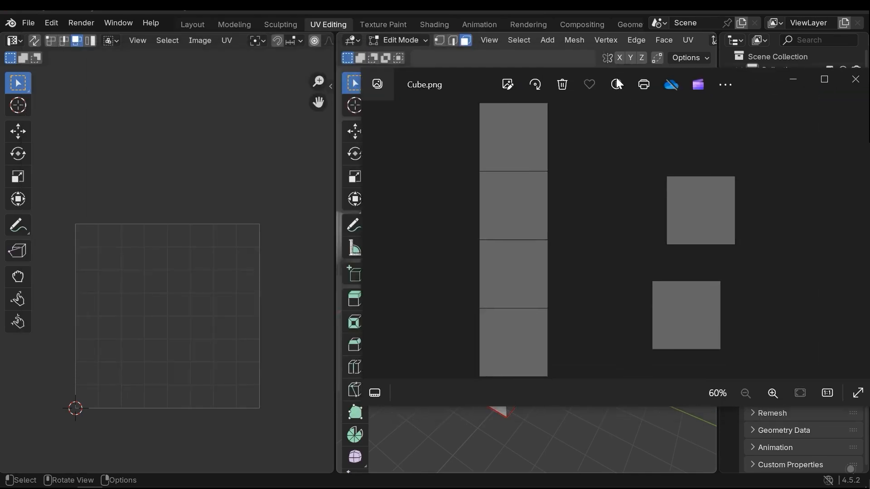
drag(476, 78, 402, 80)
click(528, 273)
key(a)
Step: Switch to Paint and compare the squares in Cube.png with the cube's UV islands
key(alt+Tab)
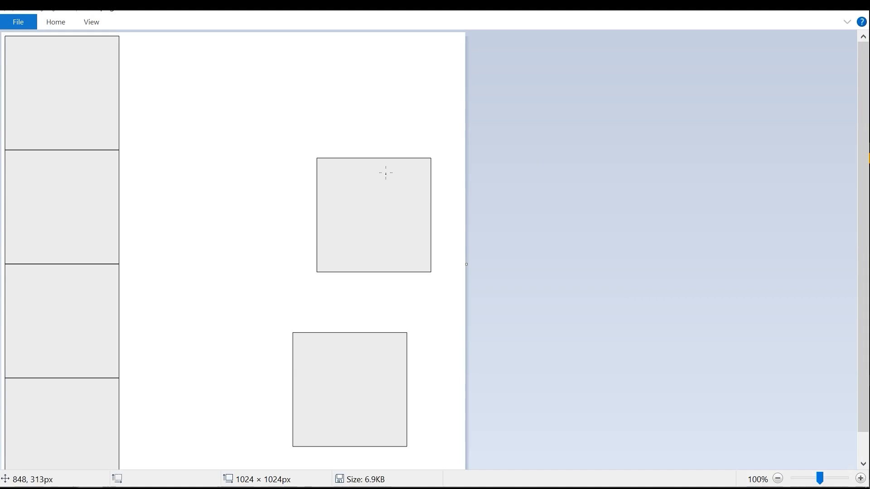
ctrl+scroll(424, 141, down, 1)
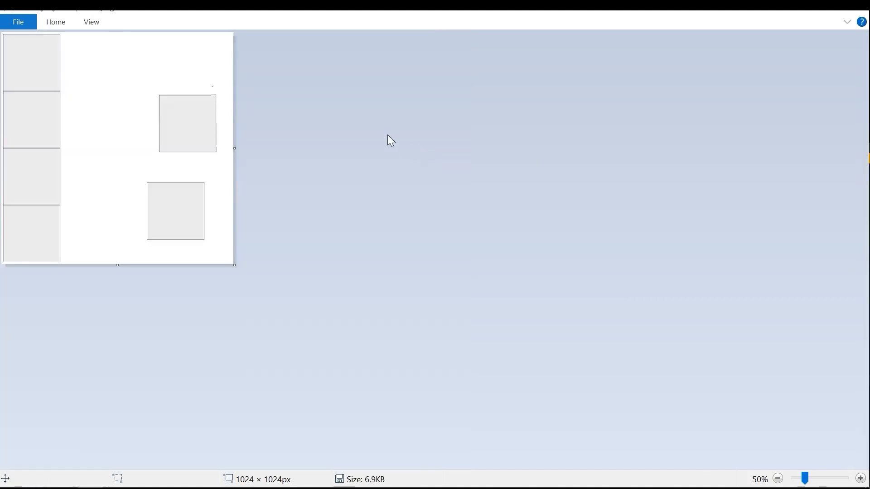
ctrl+scroll(360, 135, up, 1)
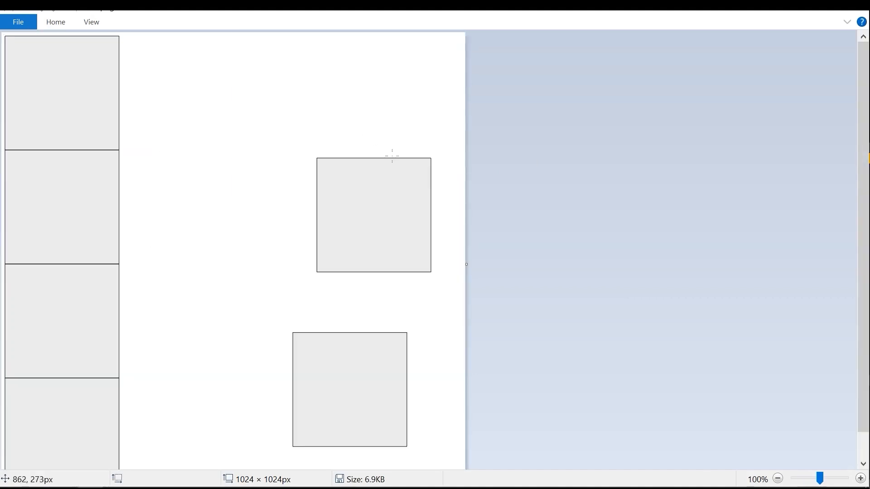
click(56, 22)
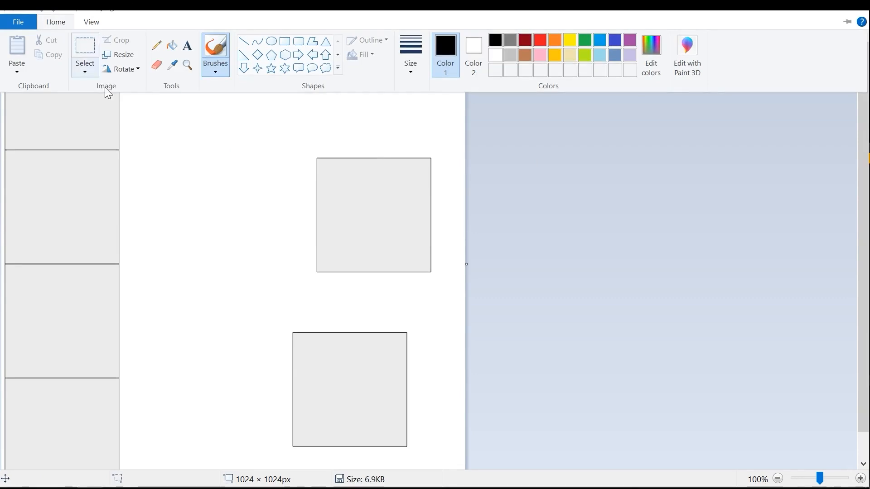
click(169, 202)
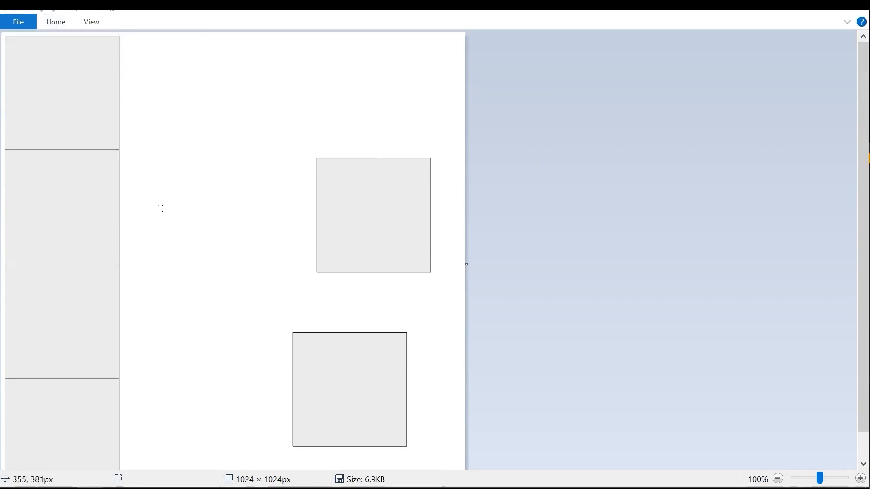
mouse_move(355, 5)
mouse_down()
mouse_move(355, 39)
mouse_move(442, 291)
mouse_move(783, 184)
mouse_move(776, 169)
mouse_up()
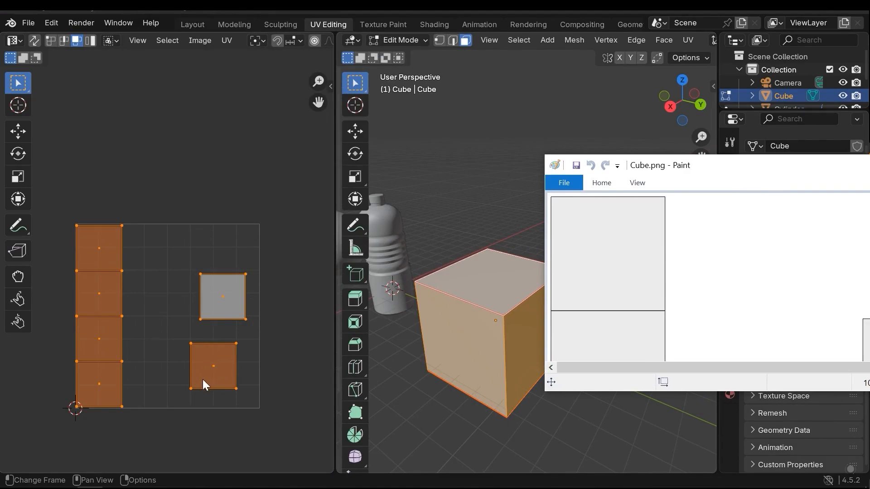
Step: Write "Hi" with a thick dark red brush inside the upper of the two separate squares in Paint
mouse_move(690, 167)
mouse_down()
mouse_move(485, 230)
mouse_move(474, 4)
mouse_up()
click(55, 22)
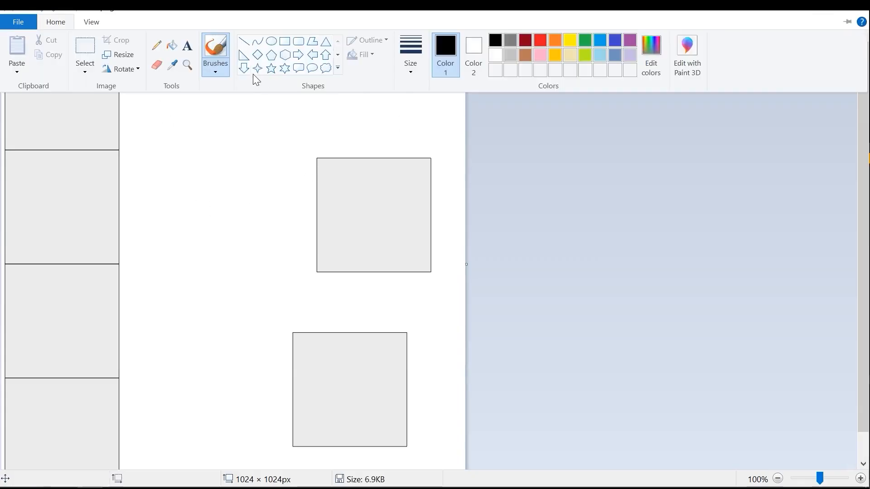
key(ctrl+F1)
click(416, 68)
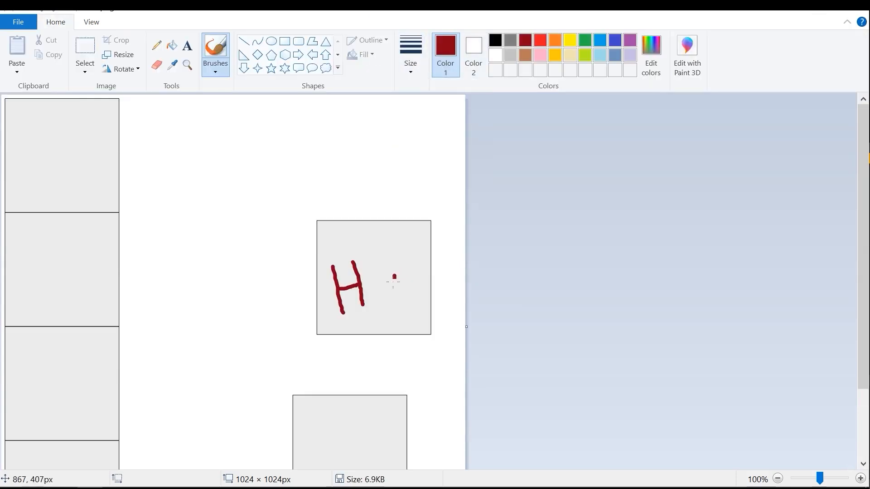
drag(395, 275, 393, 298)
drag(389, 232, 388, 248)
scroll(311, 377, down, 2)
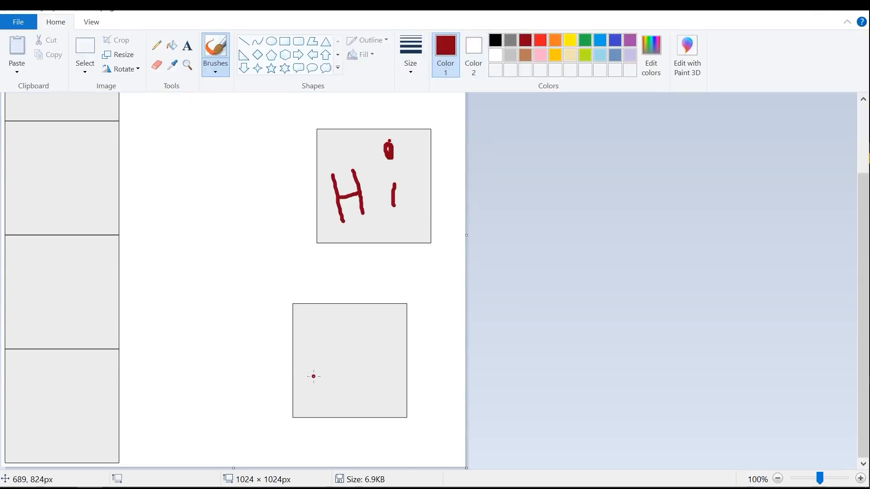
Step: Draw dark red brush strokes in the lower separate square, save the image, and return to Blender
mouse_move(312, 373)
mouse_down()
mouse_move(321, 382)
mouse_move(341, 363)
mouse_move(348, 374)
mouse_up()
mouse_move(344, 320)
mouse_down()
mouse_move(359, 353)
mouse_move(395, 339)
mouse_up()
ctrl+scroll(427, 262, down, 1)
key(ctrl+s)
click(784, 11)
click(486, 243)
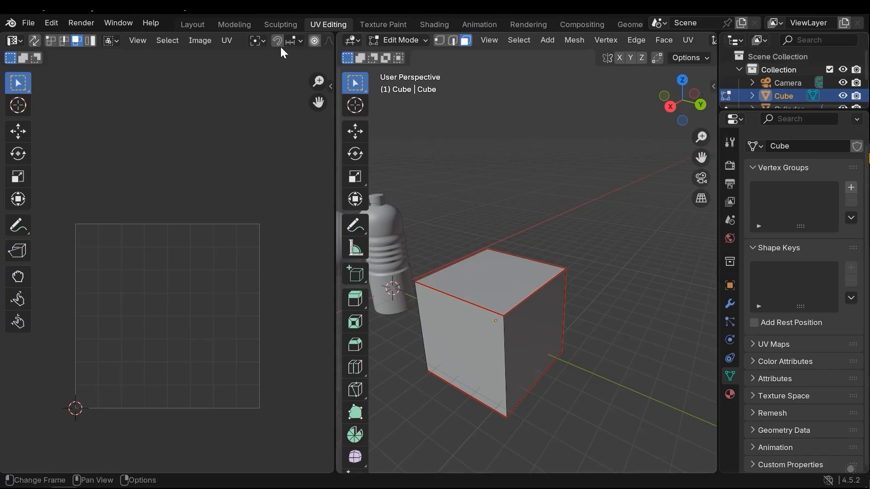
Step: Switch to the Layout workspace, enlarge the node editor, and show the scene in Material Preview
click(192, 24)
middle_drag(459, 208, 442, 273)
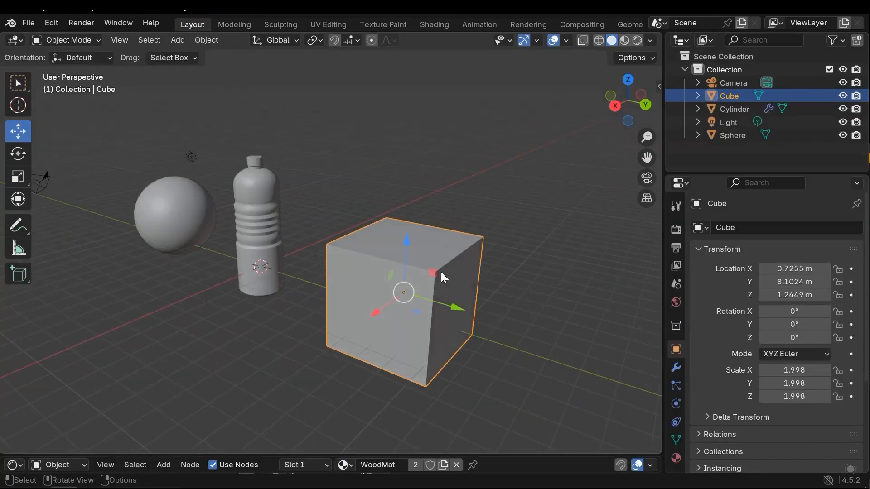
drag(354, 453, 354, 300)
key(z)
click(376, 236)
Step: Unlink the WoodMat material from the cube and create a new material for it
scroll(401, 422, up, 3)
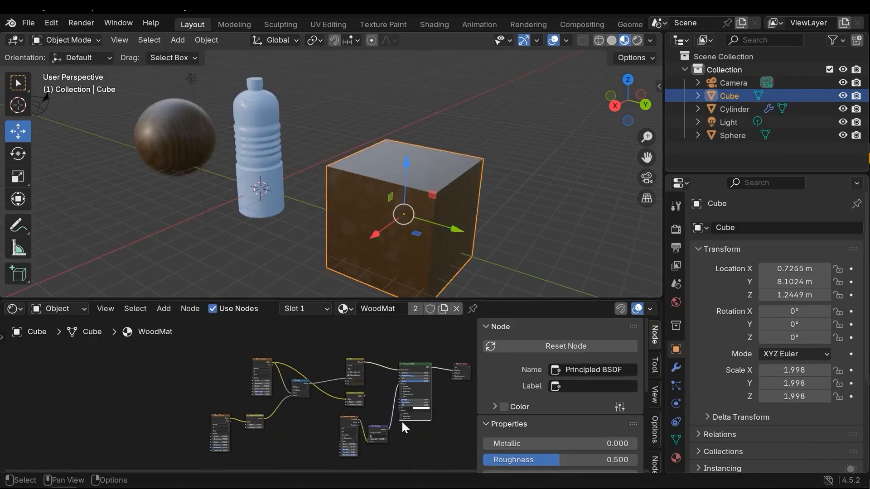
scroll(363, 334, up, 2)
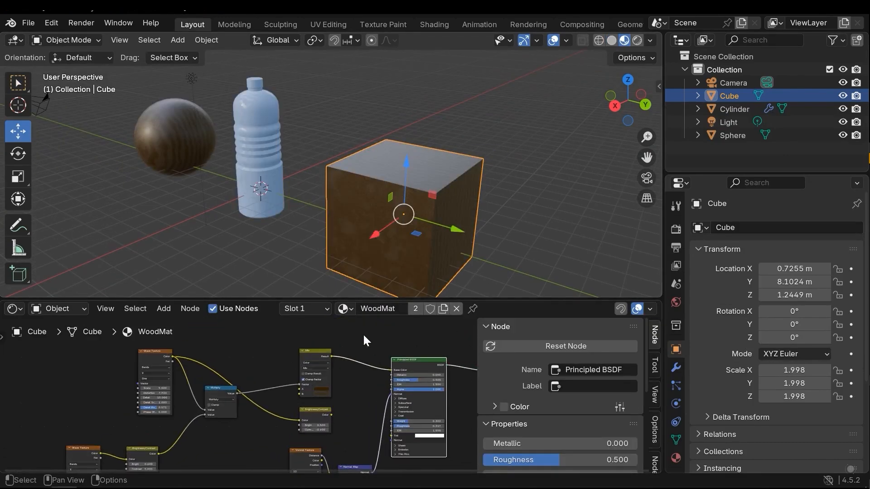
click(456, 309)
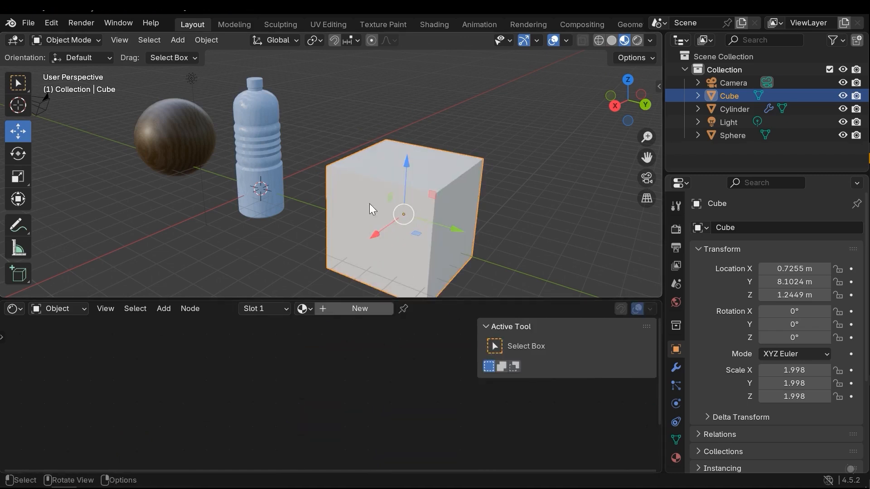
click(365, 313)
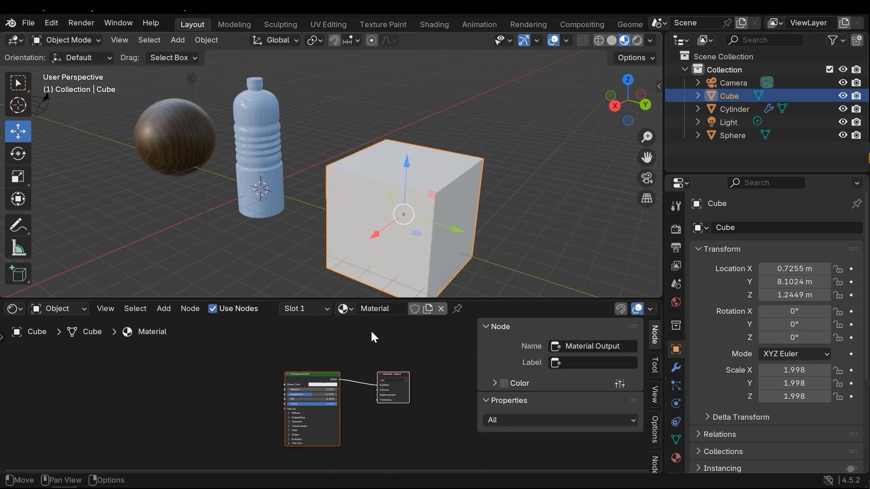
Step: Rename the cube's new material to CubeMat
click(405, 313)
text(CubeMat)
key(Return)
Step: Hide the node editor's sidebar and bring Cube.png into the node graph as an image texture node
click(279, 405)
middle_drag(281, 405, 311, 365)
scroll(353, 375, up, 4)
scroll(323, 380, up, 2)
scroll(311, 365, up, 2)
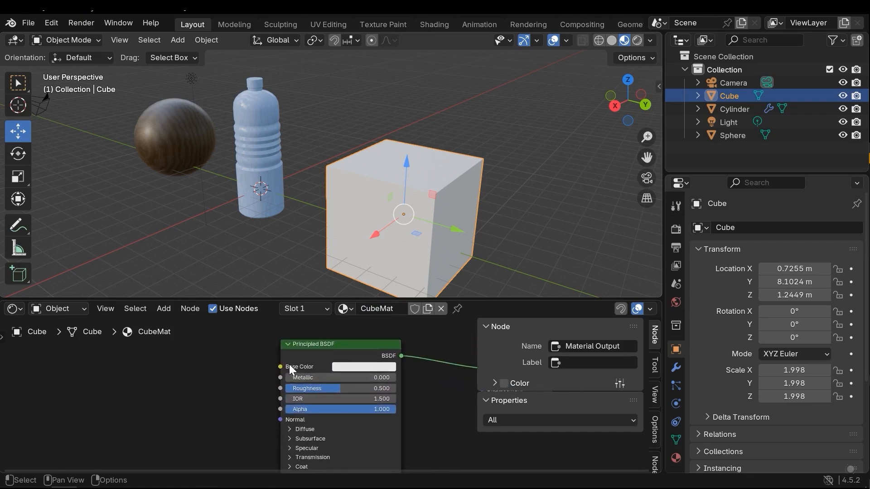
scroll(290, 371, down, 2)
middle_drag(289, 371, 363, 374)
scroll(367, 375, down, 1)
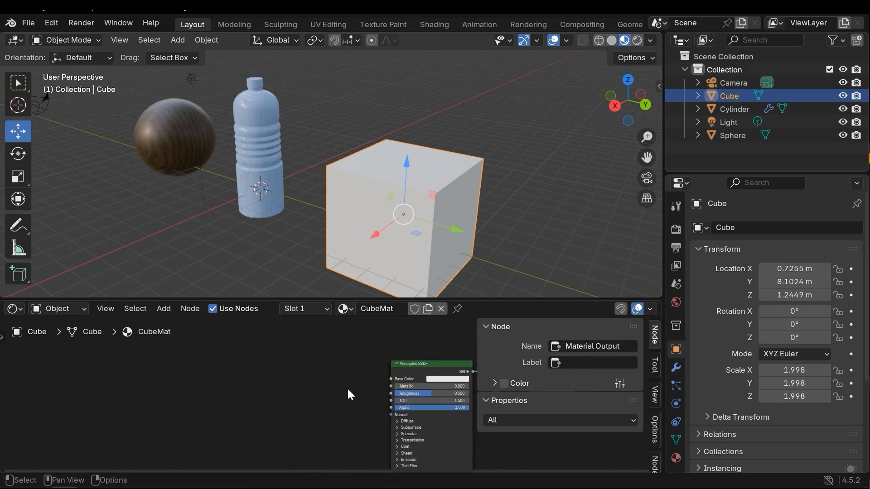
middle_drag(340, 389, 256, 378)
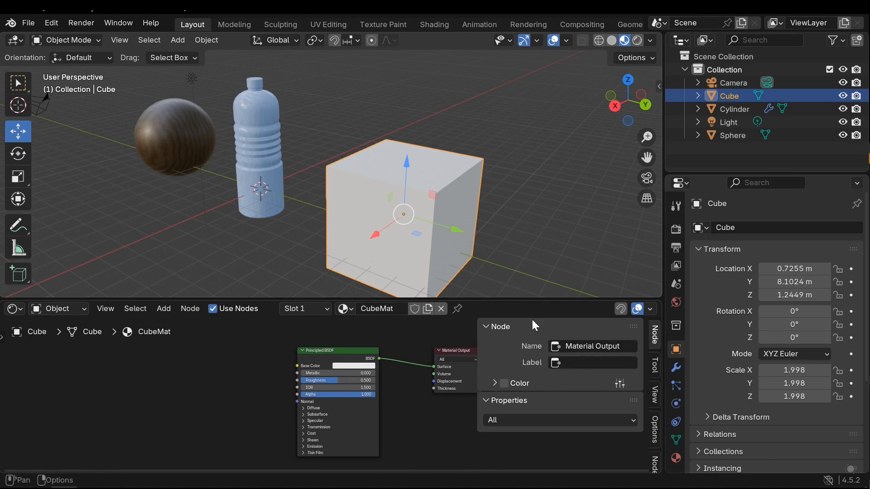
middle_drag(418, 426, 548, 409)
key(n)
scroll(464, 384, up, 1)
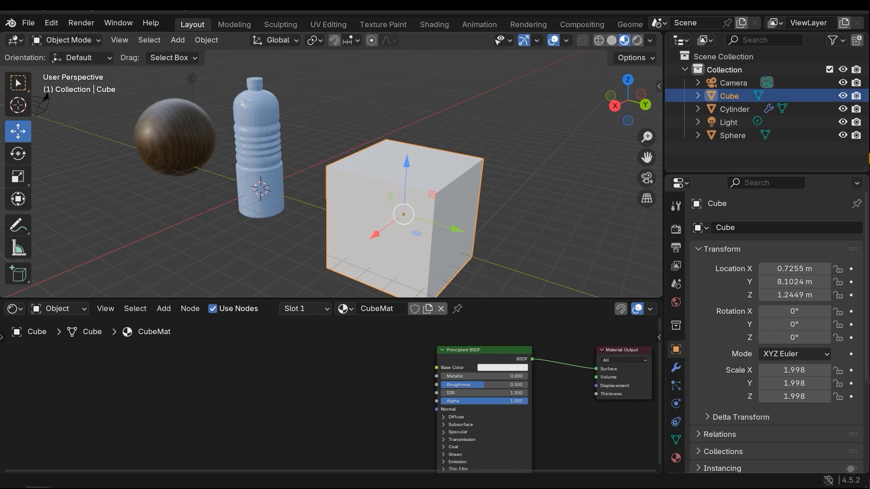
drag(280, 347, 281, 347)
Step: Add an empty Image Texture node beside the Cube.png node and delete it again
key(shift+a)
mouse_move(242, 376)
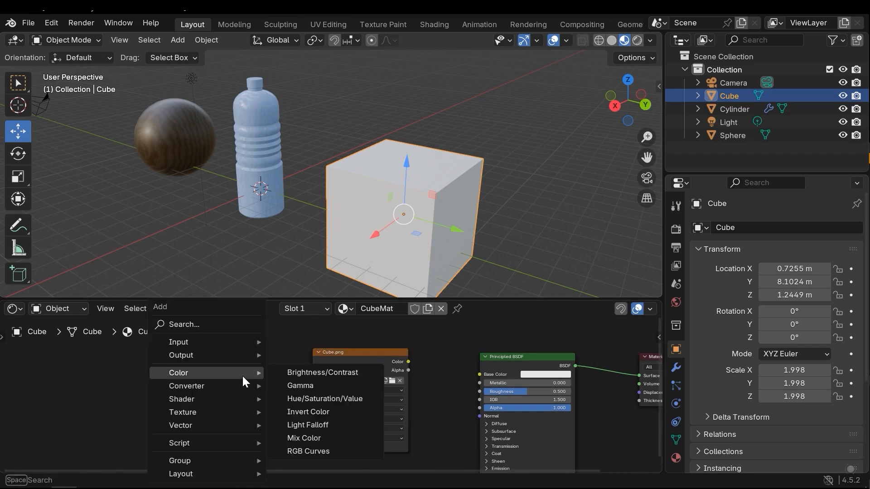
mouse_move(214, 411)
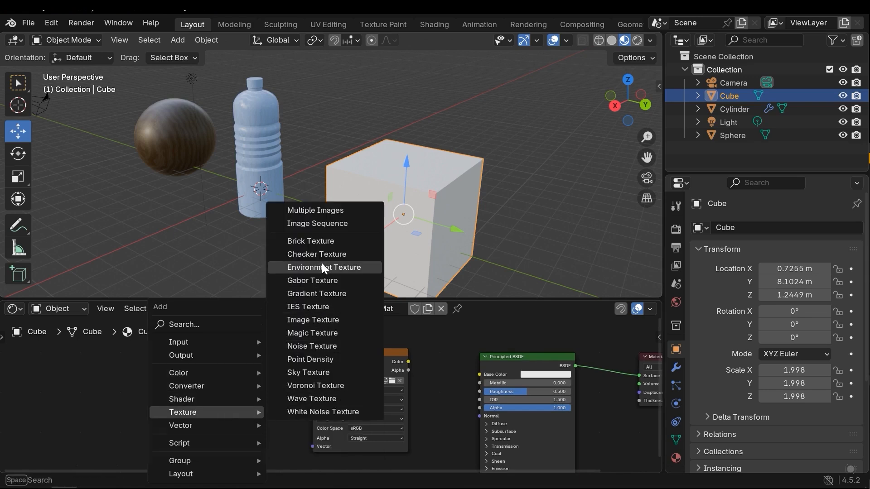
click(313, 320)
click(187, 354)
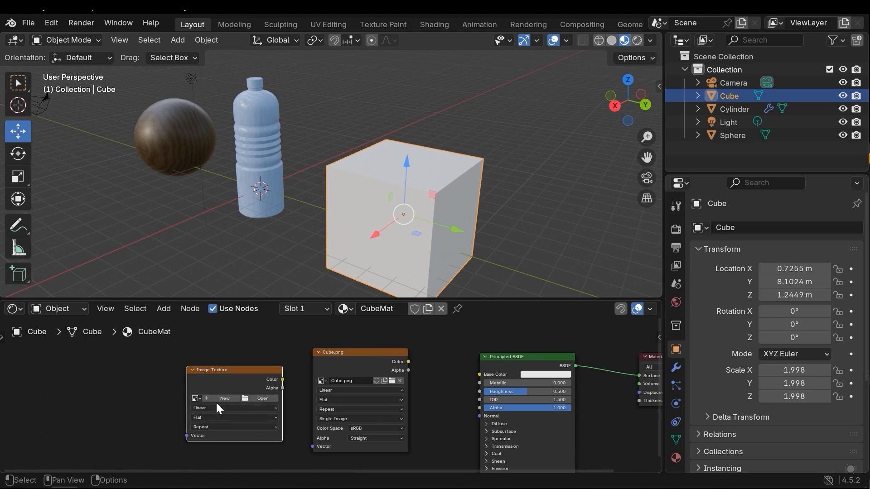
key(x)
Step: Preview the Cube.png texture on the cube by linking its Color output straight to the Material Output's Surface
middle_drag(412, 353, 304, 347)
scroll(268, 354, up, 3)
ctrl+shift+click(255, 345)
middle_drag(444, 183, 402, 190)
scroll(414, 196, up, 3)
scroll(424, 202, down, 1)
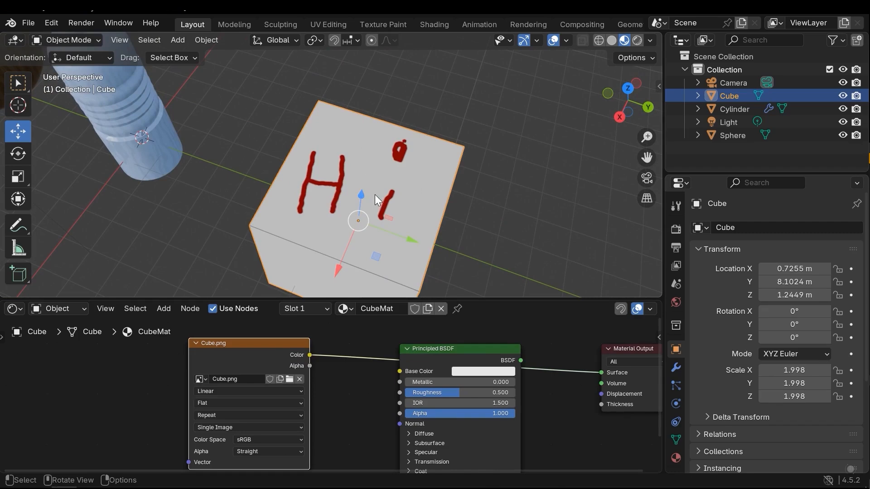
middle_drag(376, 233, 405, 246)
scroll(375, 147, up, 3)
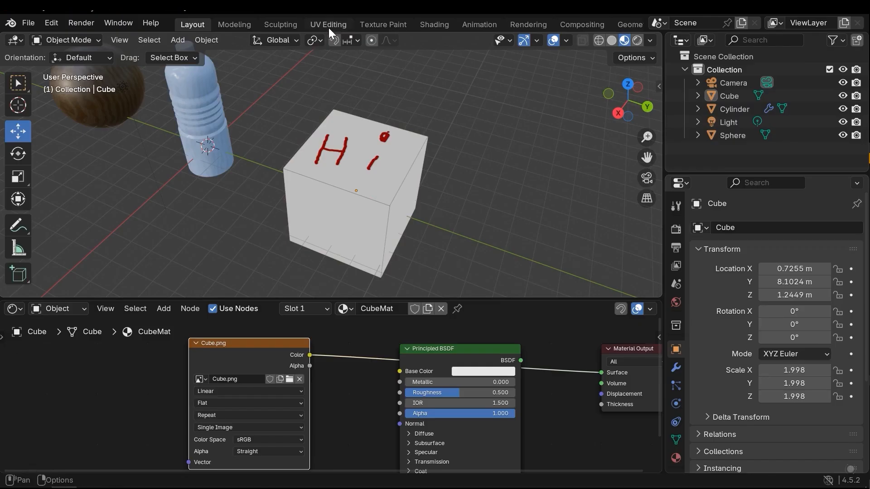
Step: In the UV Editing workspace, show the cube in Material Preview and compare its faces with the painted squares in the UV layout
click(328, 25)
scroll(230, 203, down, 6)
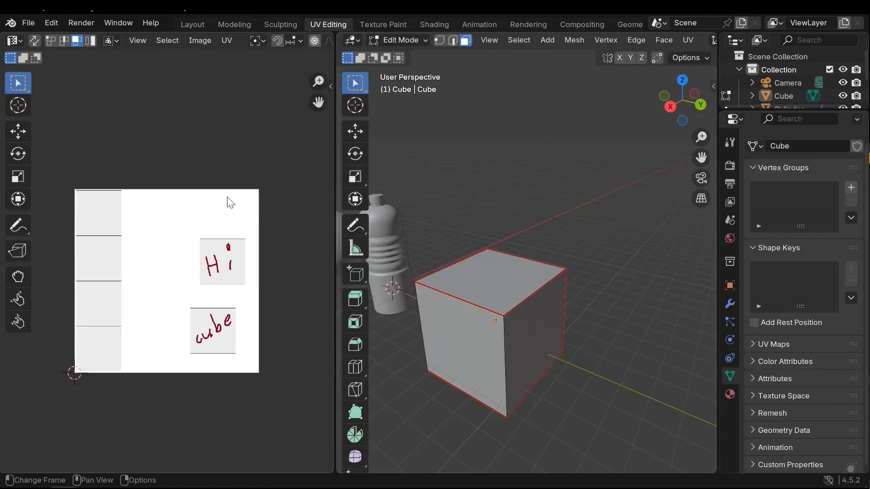
scroll(243, 209, up, 2)
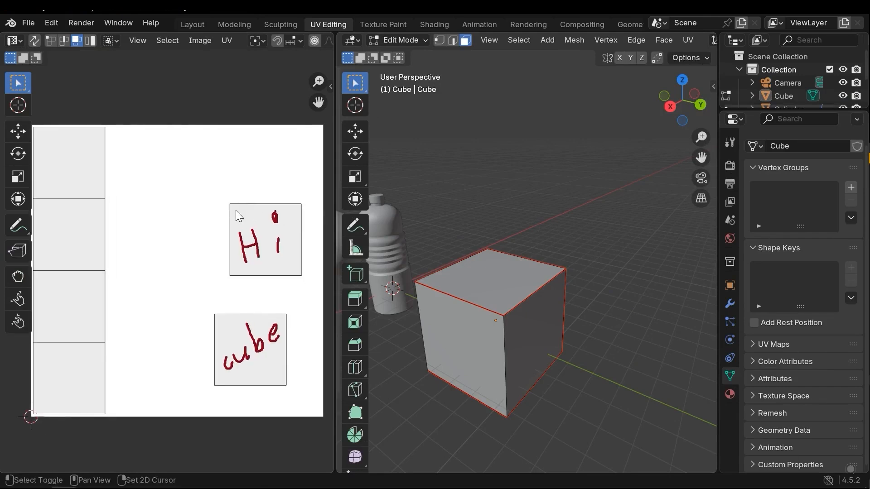
middle_drag(236, 210, 230, 219)
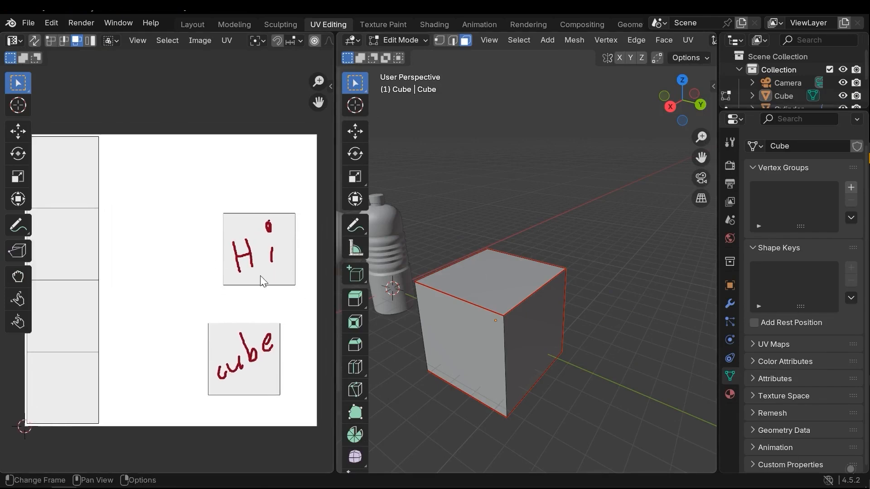
key(z)
click(561, 350)
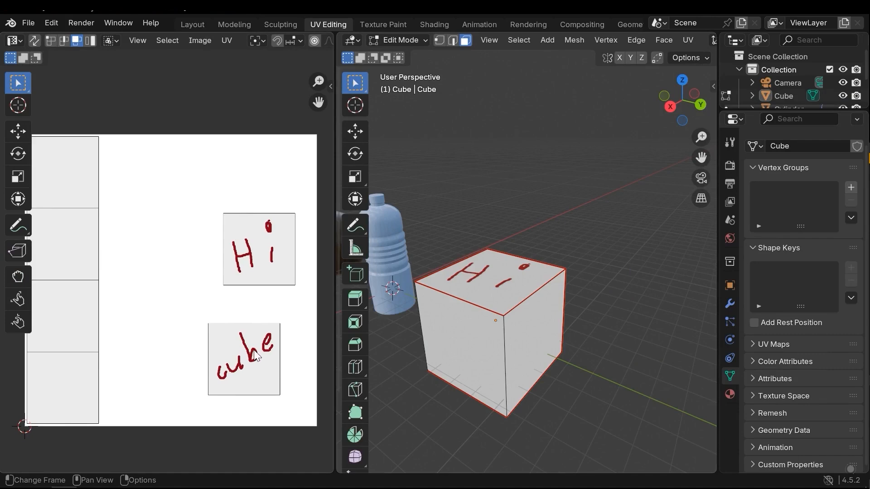
middle_drag(491, 329, 528, 274)
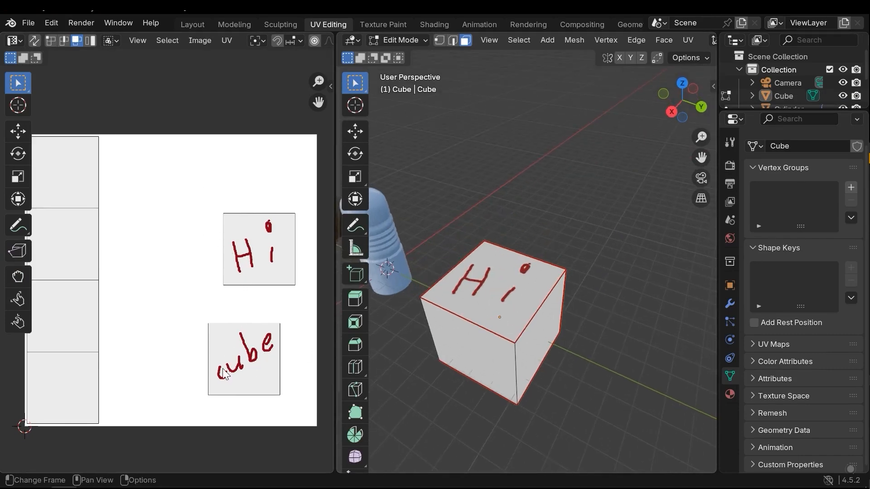
middle_drag(498, 296, 547, 310)
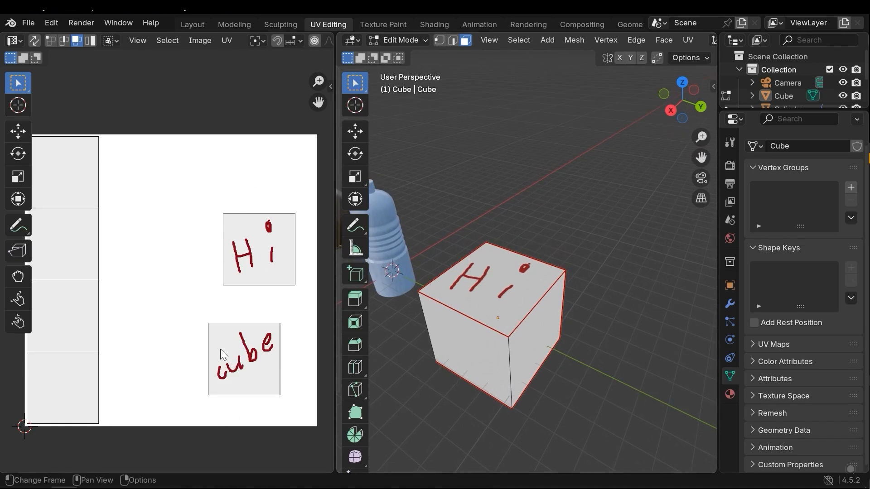
Step: Return to the Layout workspace and connect Cube.png's Color to the Principled BSDF's Base Color and the BSDF output to Surface
click(193, 24)
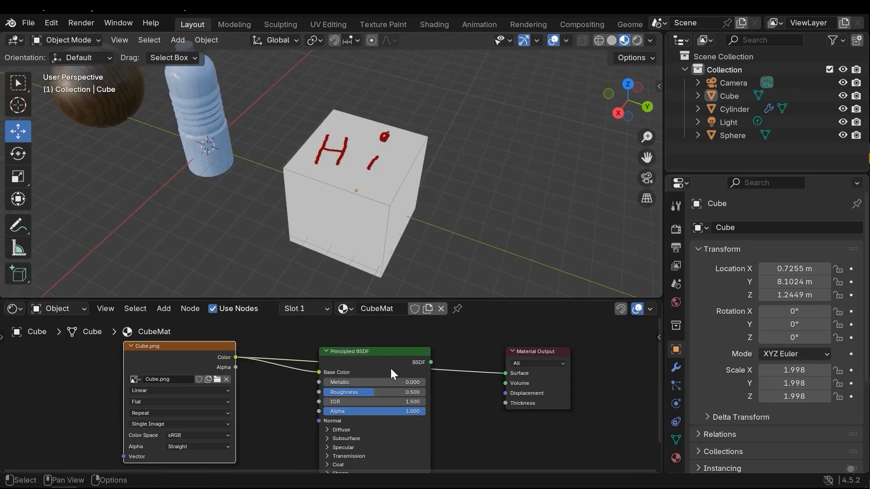
drag(437, 369, 506, 374)
Step: Select the wood-textured sphere and bring it into view in the UV Editing workspace
middle_drag(401, 218, 333, 177)
click(336, 175)
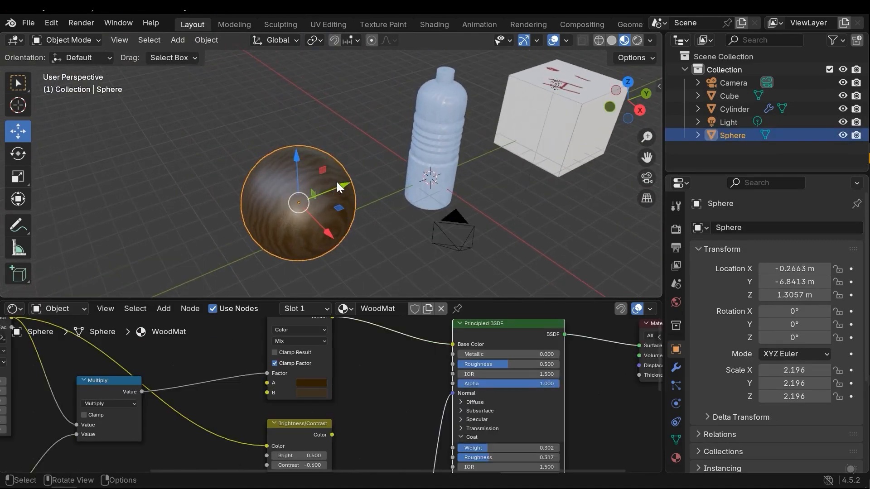
click(329, 24)
shift+middle_drag(446, 258, 612, 281)
shift+middle_drag(612, 281, 711, 159)
scroll(204, 288, up, 4)
middle_drag(216, 288, 209, 291)
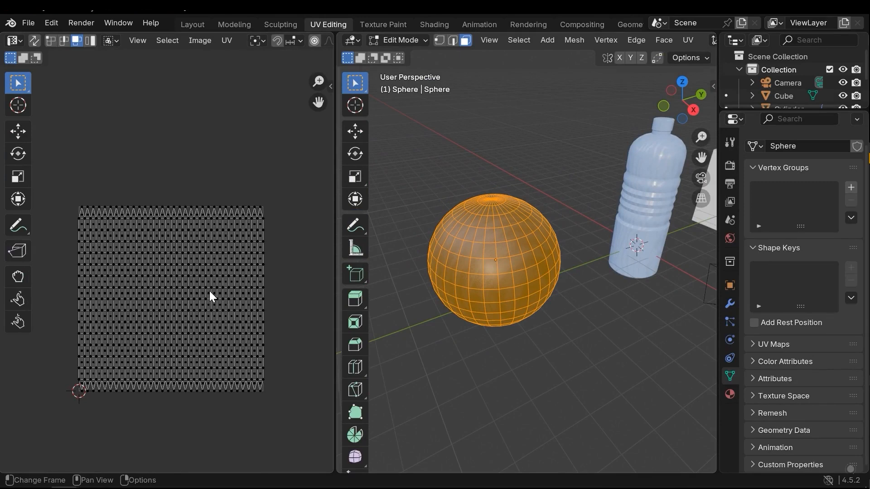
Step: Reset the UV mapping of all the sphere's faces
middle_drag(493, 273, 497, 253)
key(u)
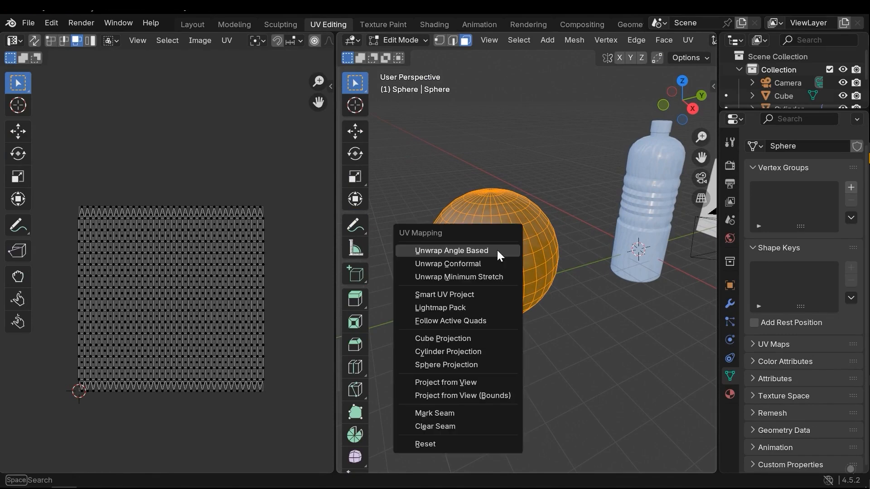
click(433, 444)
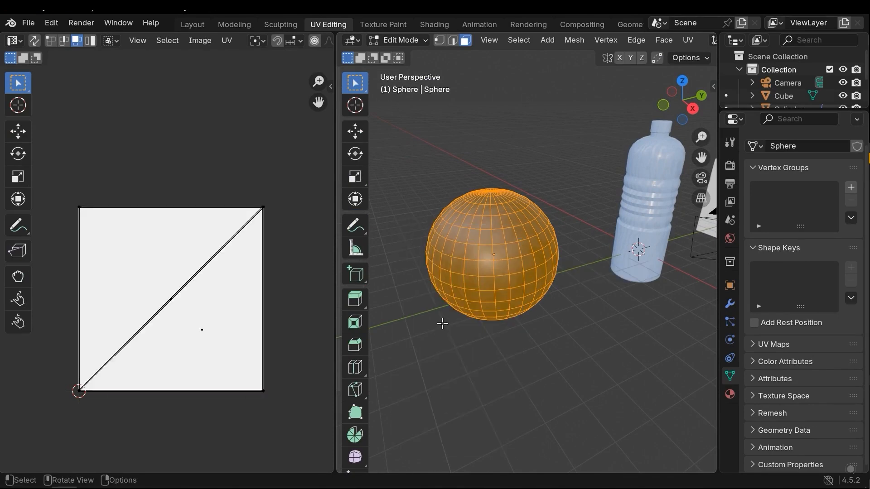
Step: Deselect all of the sphere's faces and switch the 3D viewport to Solid shading
key(alt+a)
mouse_move(489, 284)
middle_down()
mouse_move(542, 287)
mouse_move(515, 282)
mouse_move(503, 260)
mouse_move(517, 270)
mouse_move(545, 218)
mouse_move(501, 303)
mouse_move(528, 249)
mouse_move(528, 295)
mouse_move(536, 255)
mouse_move(524, 246)
mouse_move(517, 204)
middle_up()
key(z)
click(615, 238)
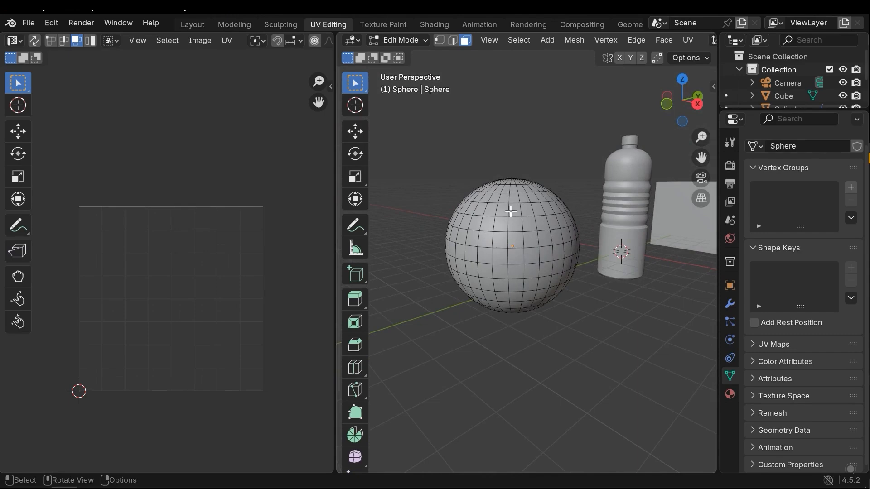
middle_drag(502, 288, 532, 220)
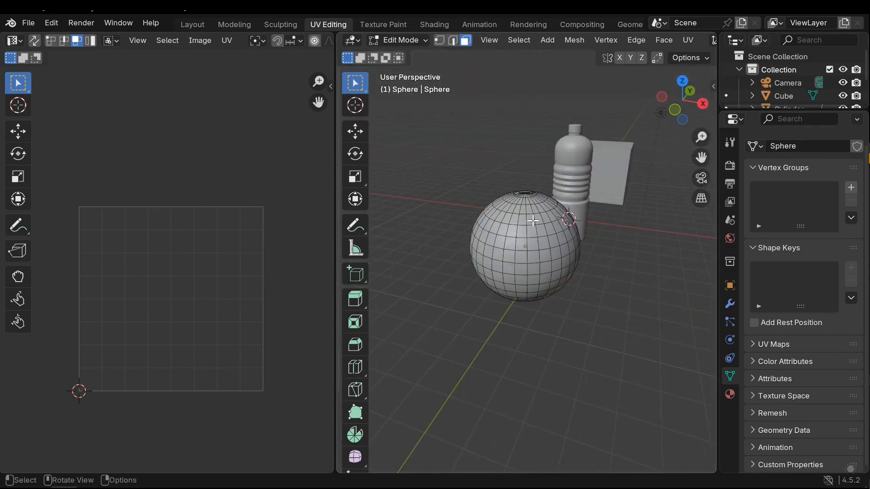
middle_drag(531, 295, 544, 232)
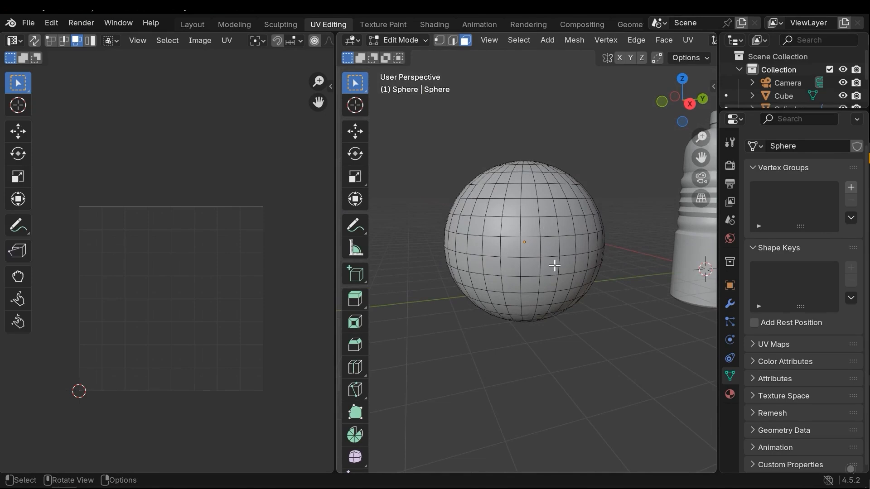
Step: Select the edge loop around the sphere's equator and mark it as a seam
key(2)
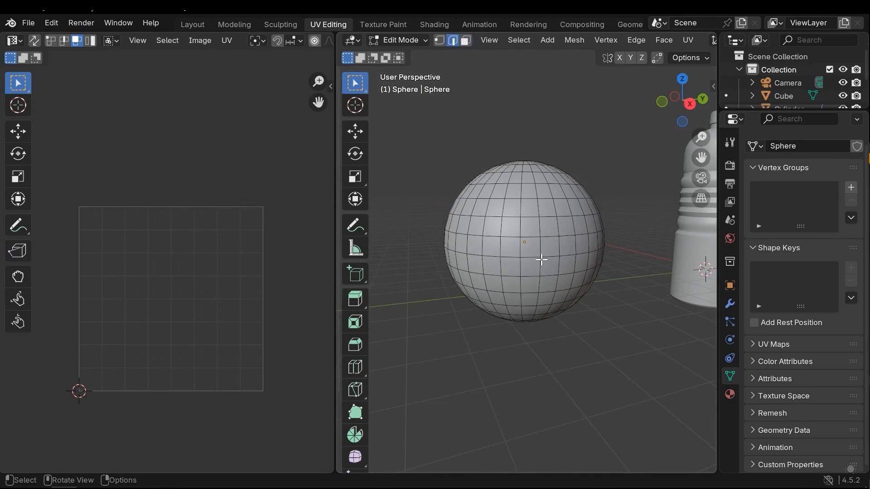
alt+click(510, 256)
middle_drag(524, 273, 409, 272)
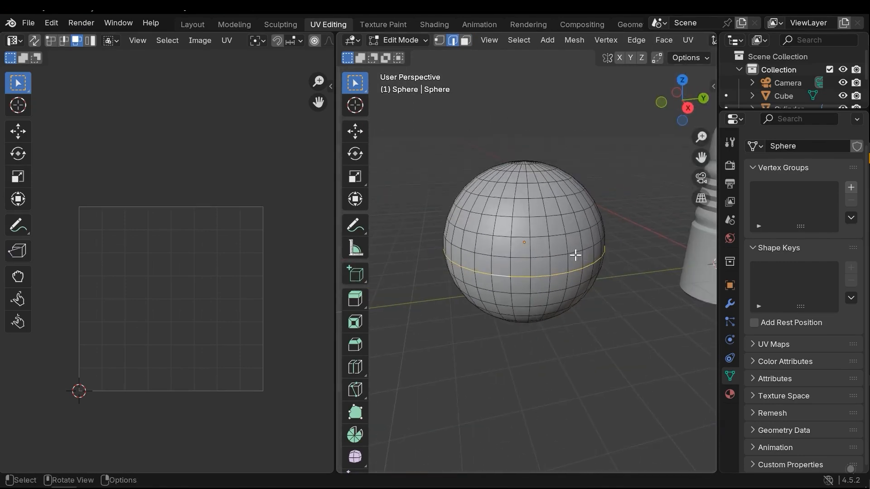
key(u)
click(435, 226)
Step: Select all the sphere's faces and unwrap them with the Angle Based method
key(3)
mouse_move(561, 267)
middle_down()
mouse_move(533, 298)
mouse_move(548, 268)
middle_up()
key(a)
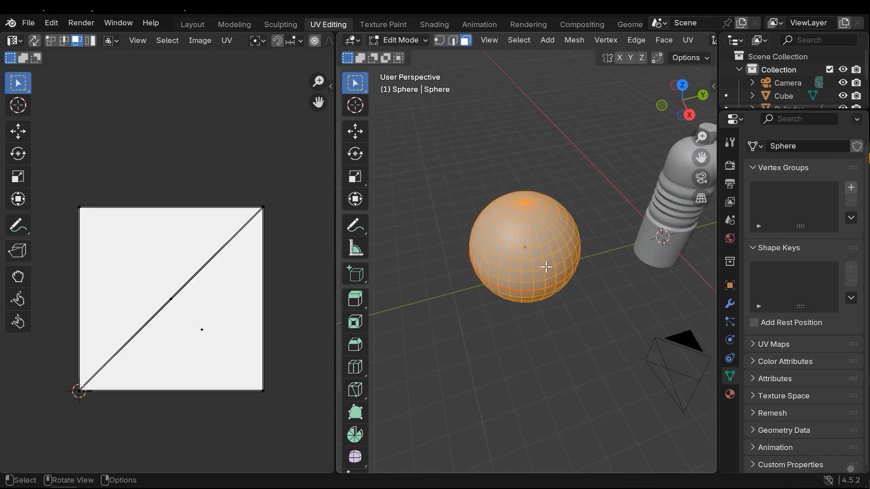
key(u)
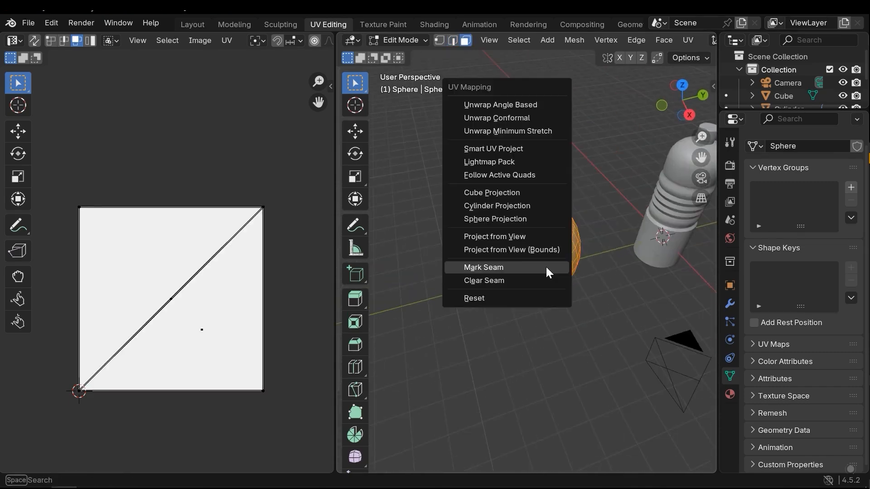
click(508, 104)
scroll(227, 331, up, 2)
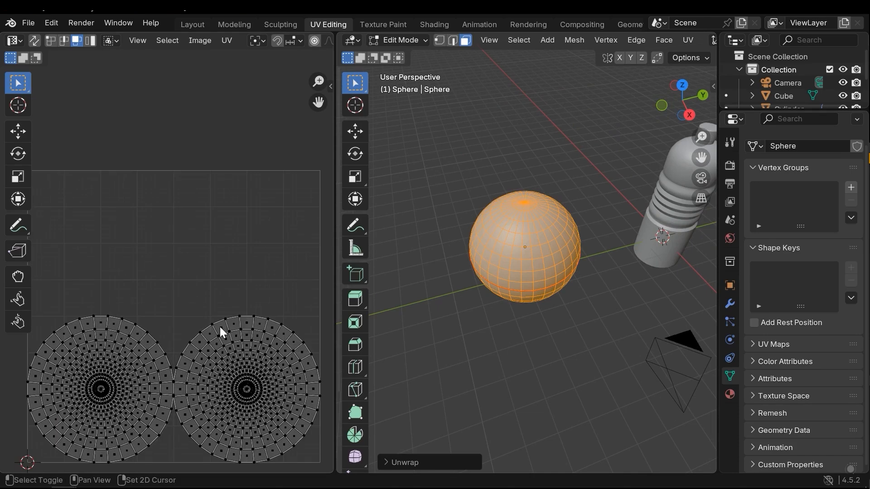
middle_drag(220, 333, 223, 265)
scroll(230, 271, down, 2)
scroll(236, 279, up, 1)
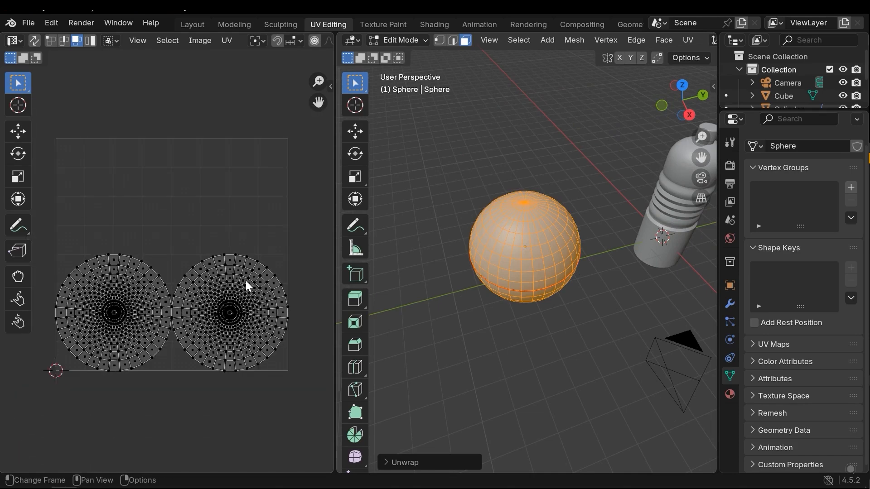
Step: Scale both circular UV islands down slightly so they sit inside the UV bounds
key(a)
key(s)
key(Escape)
key(s)
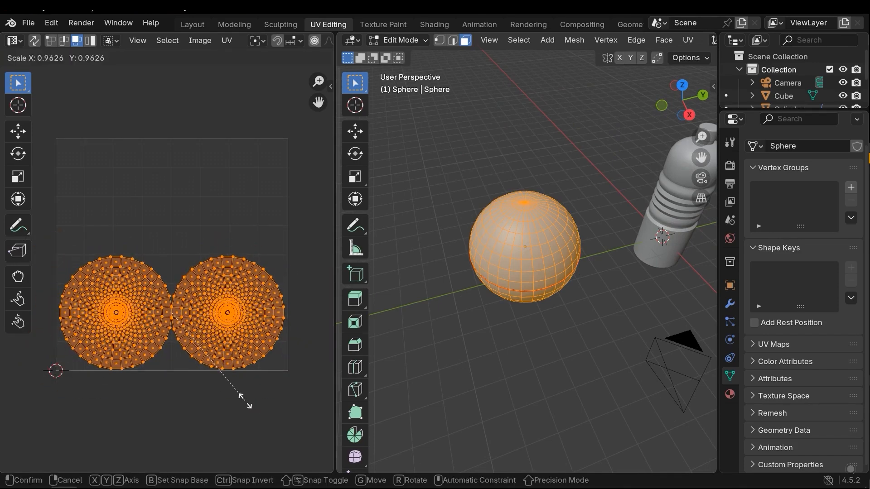
click(240, 398)
Step: Move the right circular UV island up into the upper right part of the UV square, apart from the other island
key(b)
drag(301, 404, 176, 228)
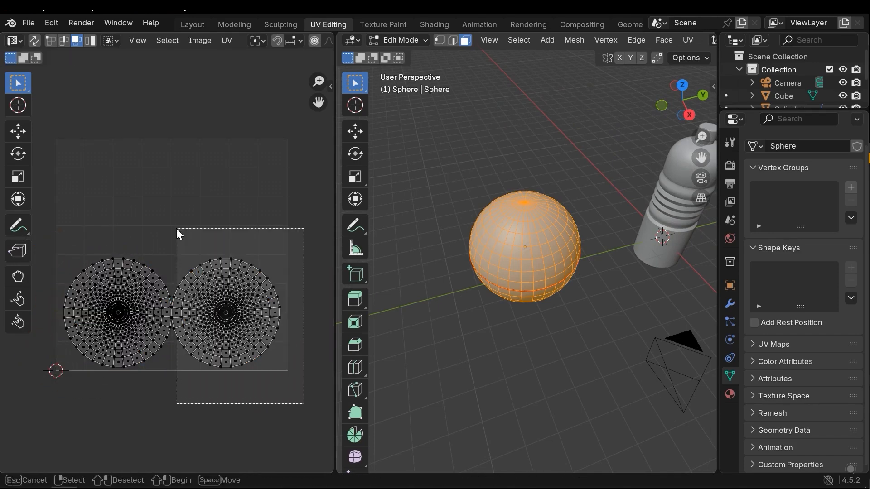
key(g)
click(163, 129)
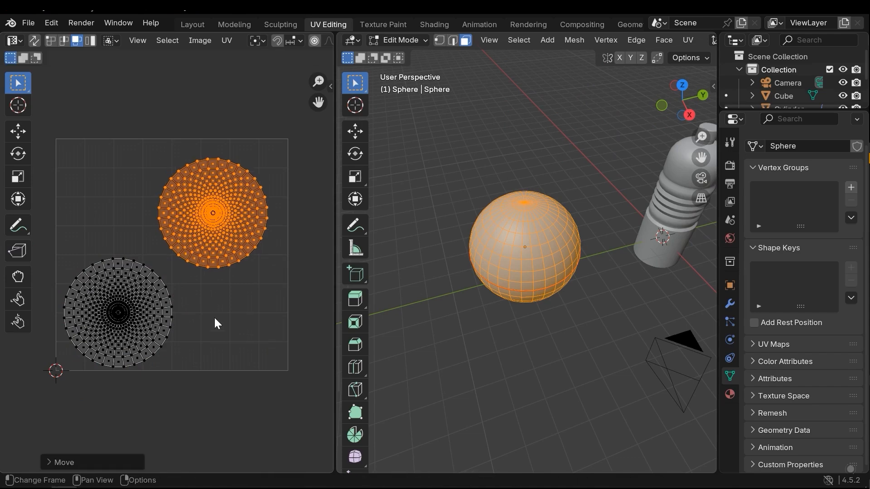
click(210, 306)
scroll(210, 306, down, 2)
scroll(210, 317, up, 2)
scroll(224, 277, up, 1)
scroll(222, 299, down, 3)
scroll(221, 307, up, 3)
scroll(247, 283, down, 2)
scroll(252, 276, up, 2)
scroll(252, 274, down, 1)
Step: Select both of the sphere's UV islands and export their layout as Sphere.png at 1024 x 1024
key(a)
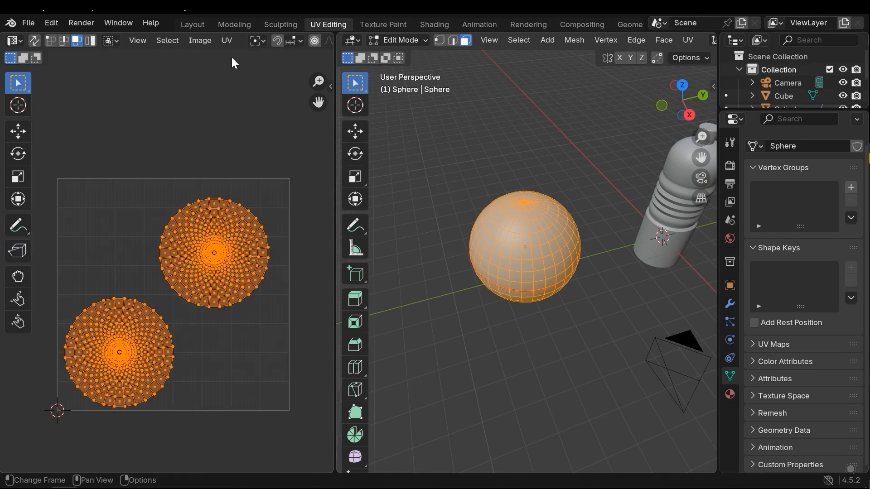
click(227, 41)
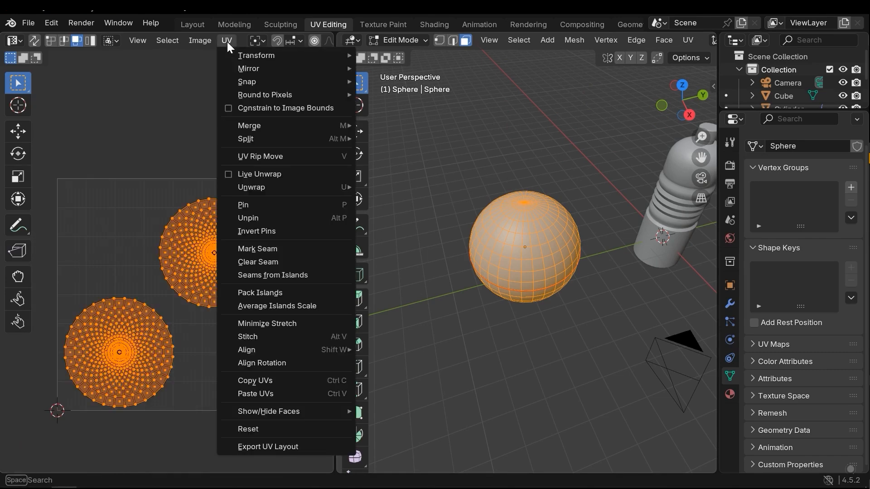
click(275, 447)
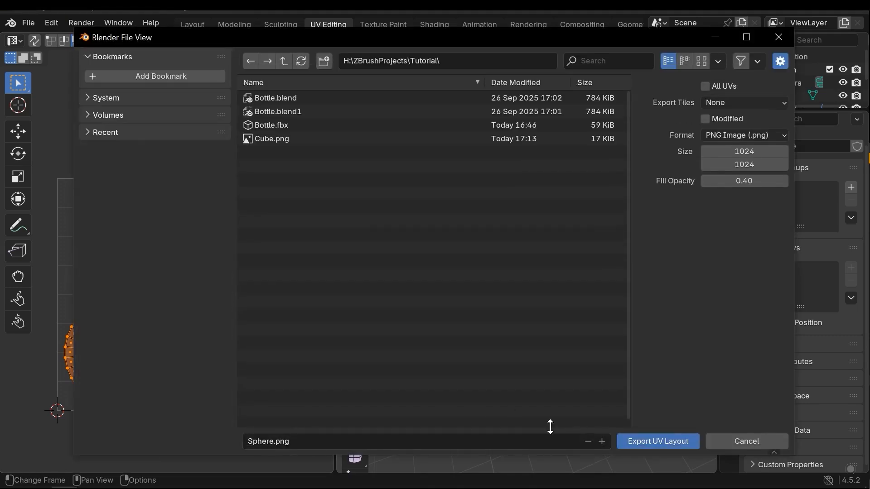
click(660, 444)
Step: Switch to Photoshop with the exported Sphere.png open and view both circular UV islands
click(550, 152)
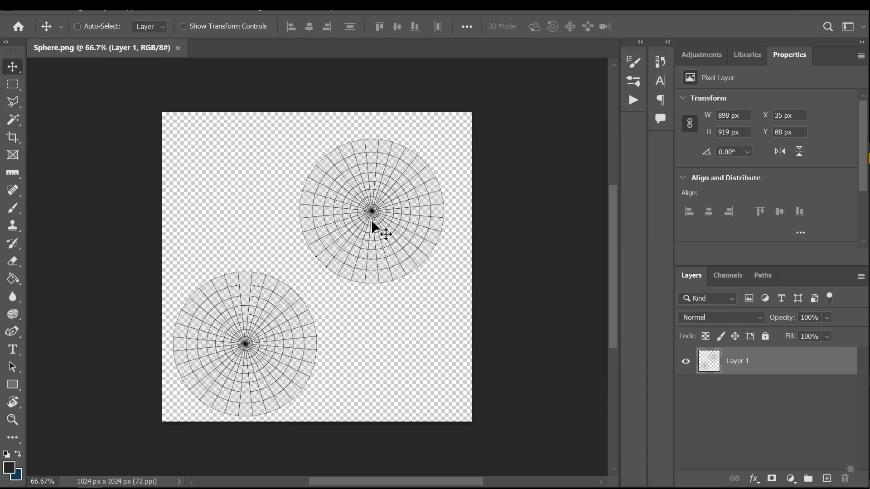
scroll(136, 140, up, 2)
scroll(452, 311, down, 3)
scroll(452, 311, up, 2)
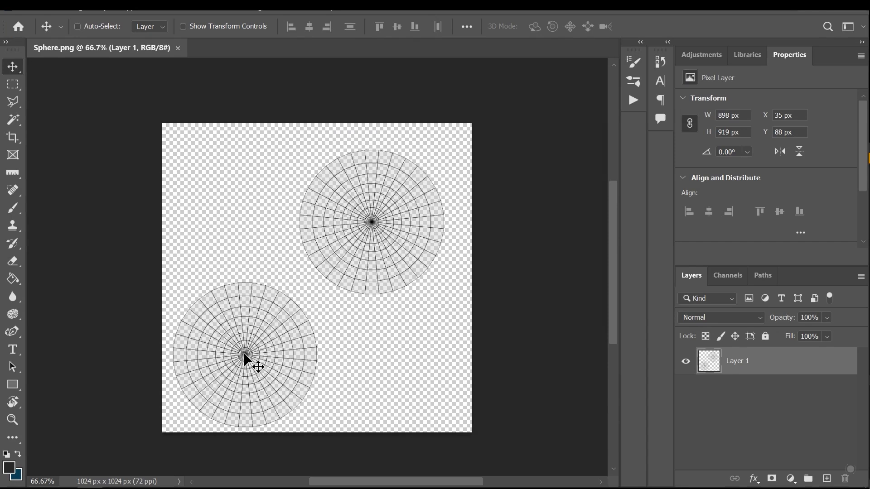
Step: Add a new layer beneath the UV layout and fill it with the dark foreground colour using the Paint Bucket
click(828, 478)
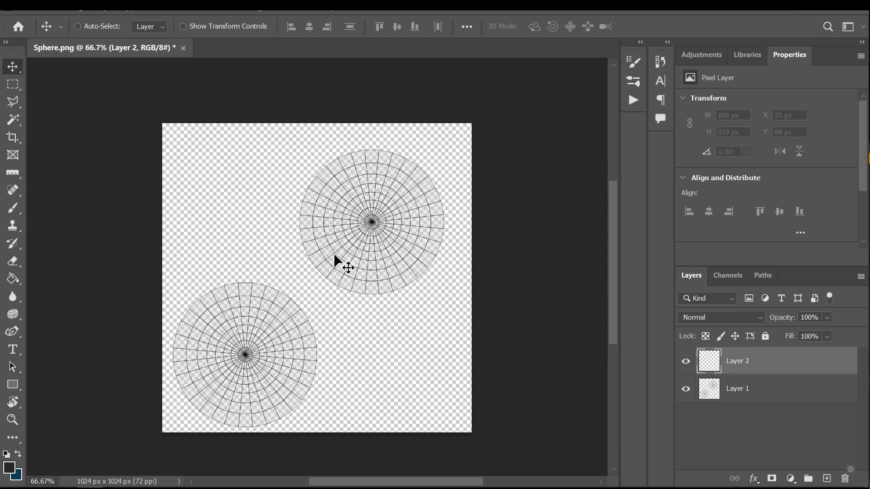
key(ctrl+bracketleft)
key(g)
click(327, 383)
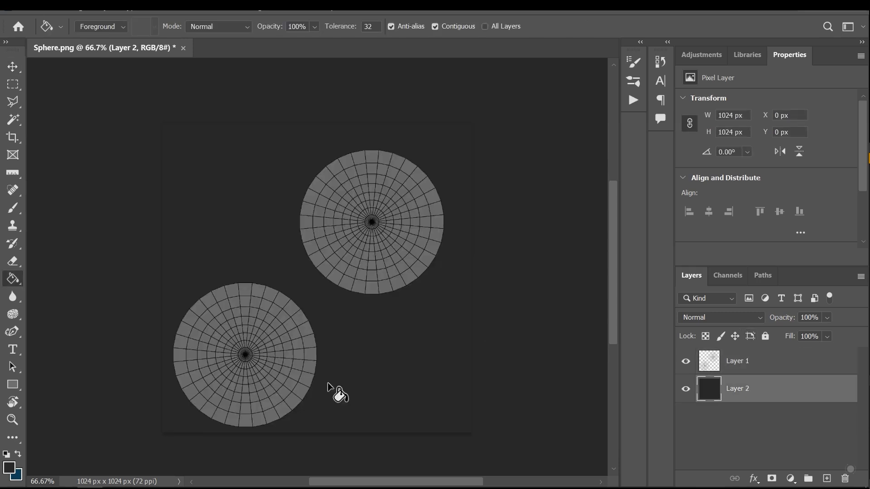
Step: Change the foreground colour to a medium blue and refill the background layer with it
click(9, 468)
drag(476, 180, 533, 149)
key(Return)
click(384, 267)
Step: Add another empty layer above the UV layout layer for painting
key(v)
click(788, 370)
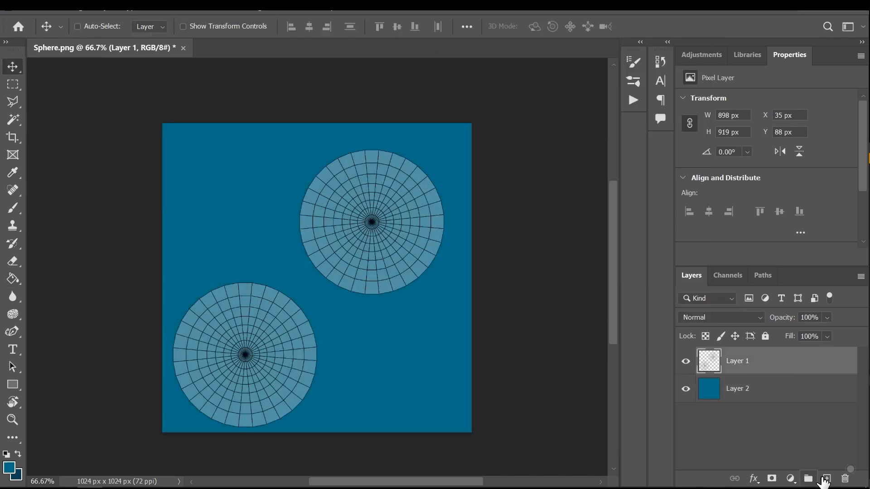
click(826, 479)
click(755, 400)
click(687, 389)
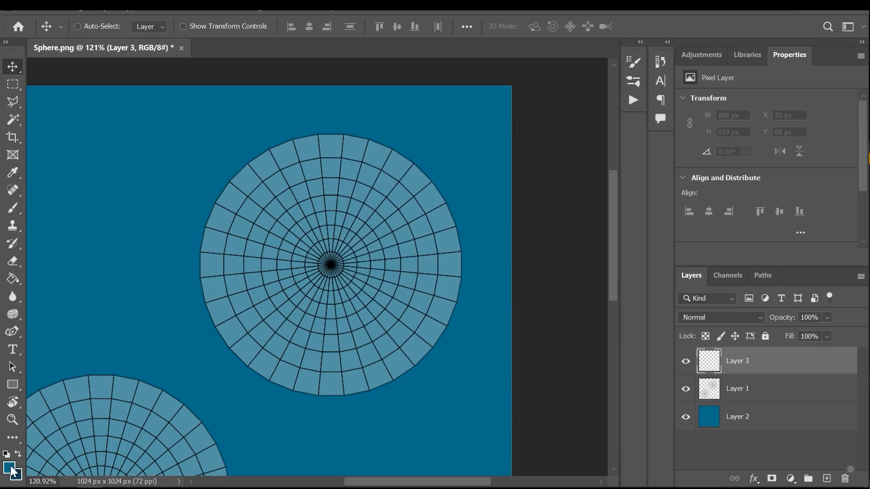
Step: Set the foreground colour to bright orange and reduce the Brush size to 38
key(i)
click(9, 468)
click(534, 228)
drag(477, 166, 632, 18)
key(Return)
key(v)
key(b)
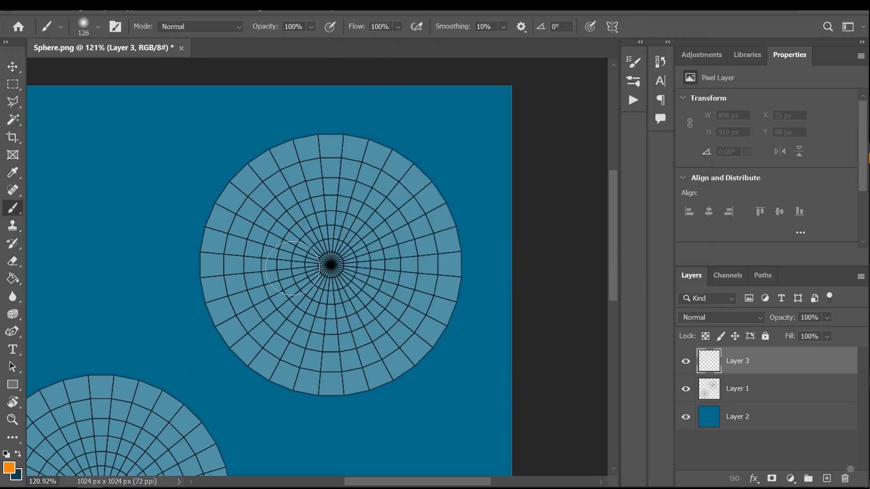
alt+right_drag(334, 265, 345, 264)
Step: Paint the word "Hi!!" in orange across the upper right circular UV island
drag(244, 259, 273, 349)
drag(293, 249, 314, 335)
drag(248, 306, 308, 295)
drag(347, 259, 362, 316)
drag(340, 216, 323, 216)
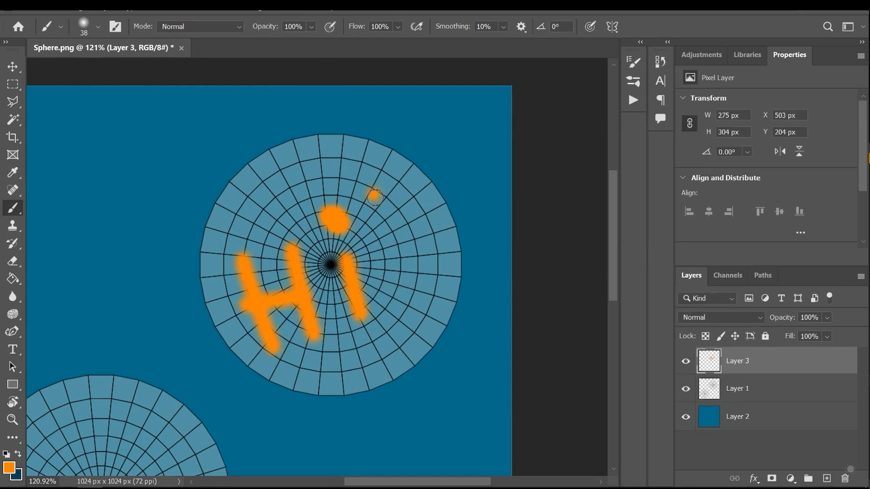
drag(374, 194, 396, 303)
drag(400, 332, 402, 335)
click(408, 207)
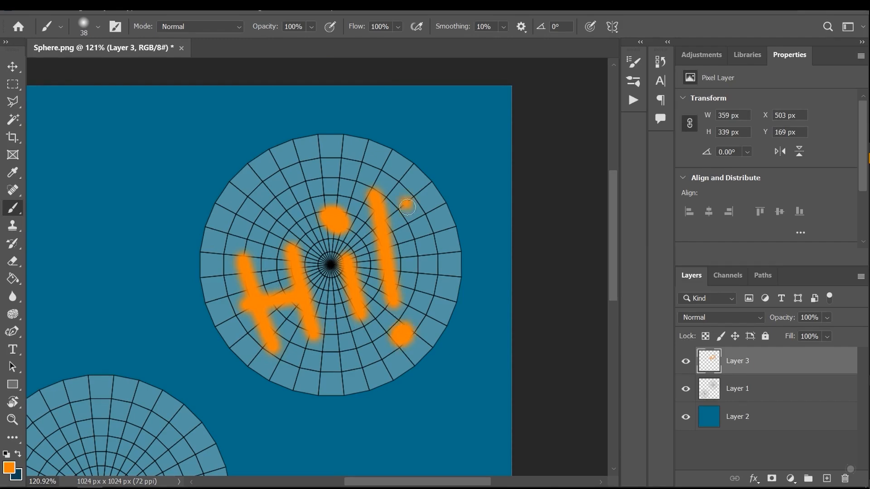
drag(407, 207, 421, 286)
click(427, 316)
Step: Paint the word "oK" in orange on the upper part of the lower left circular UV island
alt+scroll(429, 308, down, 6)
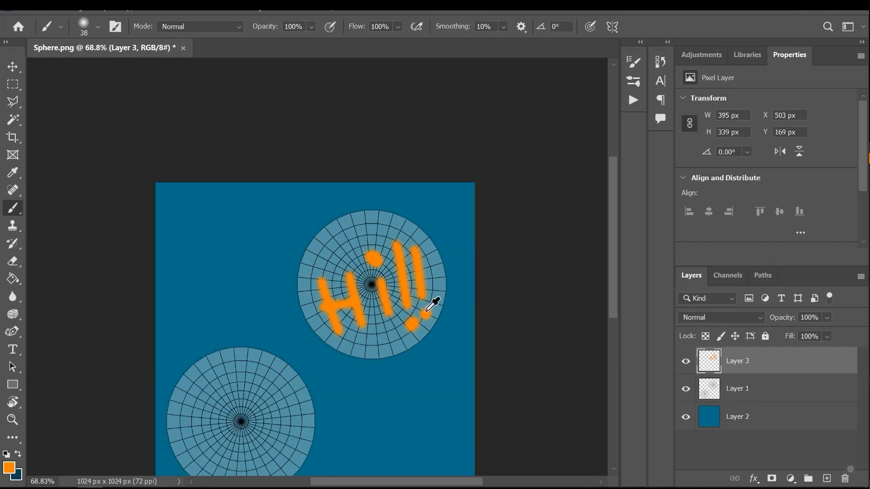
drag(342, 358, 320, 315)
drag(179, 356, 178, 363)
mouse_move(199, 333)
mouse_down()
mouse_move(204, 369)
mouse_move(220, 352)
mouse_move(242, 352)
mouse_up()
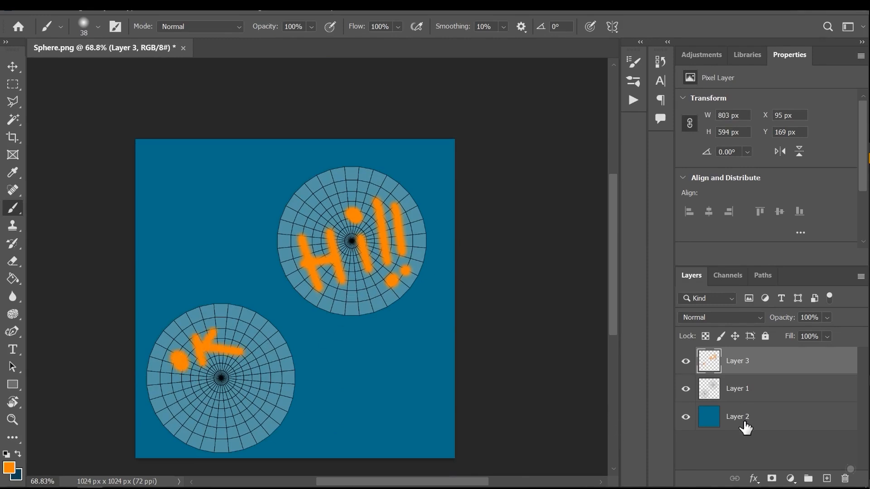
Step: Hide the UV layout layer so only the blue background and the orange lettering remain
click(687, 390)
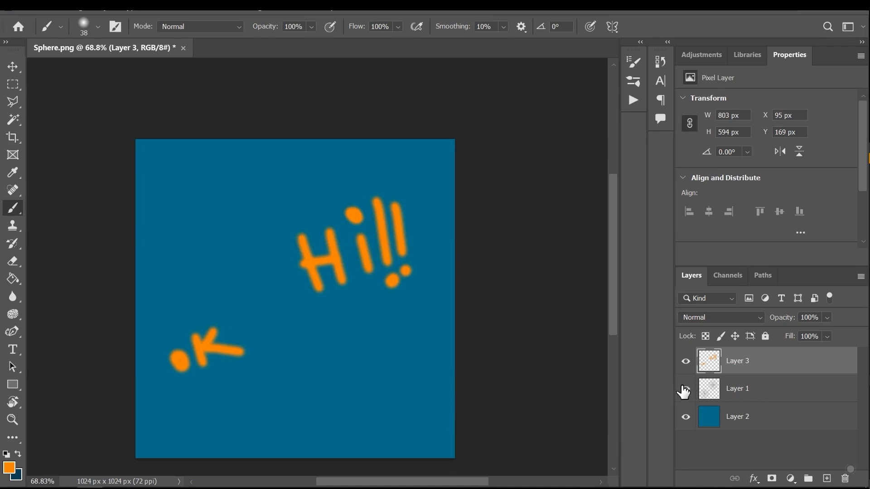
click(685, 389)
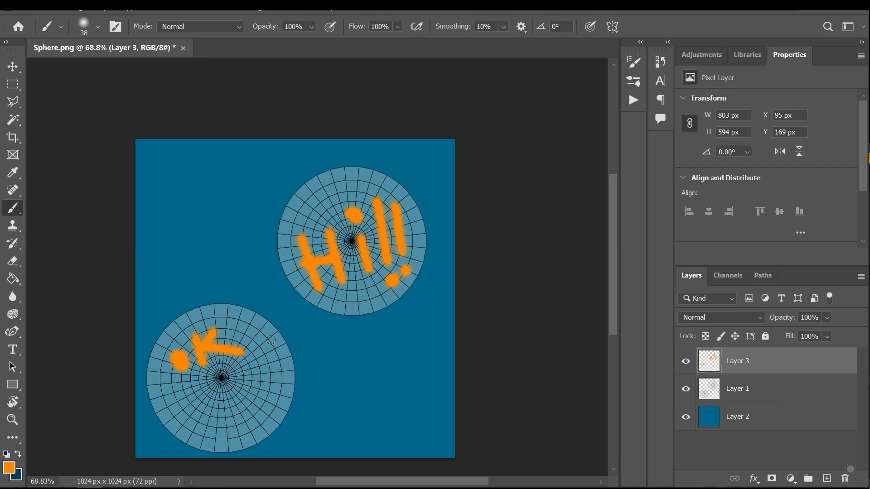
click(685, 390)
alt+scroll(369, 295, down, 2)
alt+scroll(358, 286, up, 2)
alt+scroll(358, 286, down, 1)
alt+scroll(252, 219, up, 1)
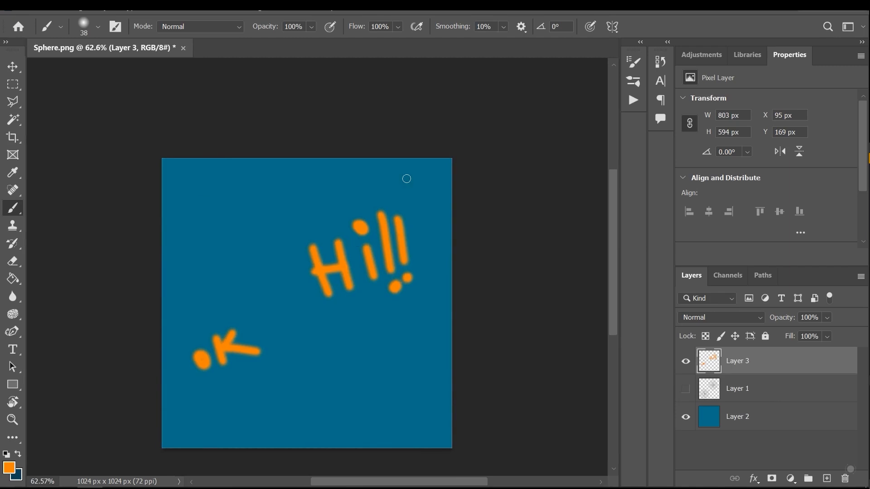
Step: Export the painted texture as Sphere.png, check it in the image viewer and close the viewer
click(34, 5)
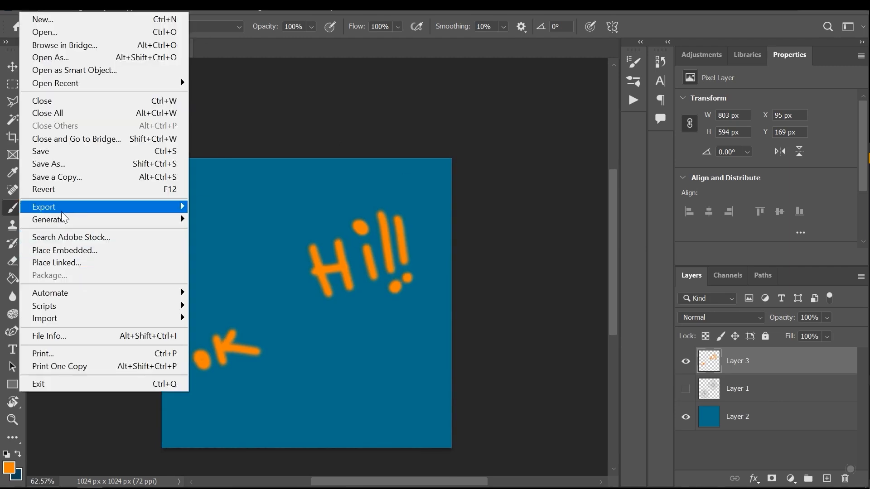
mouse_move(65, 216)
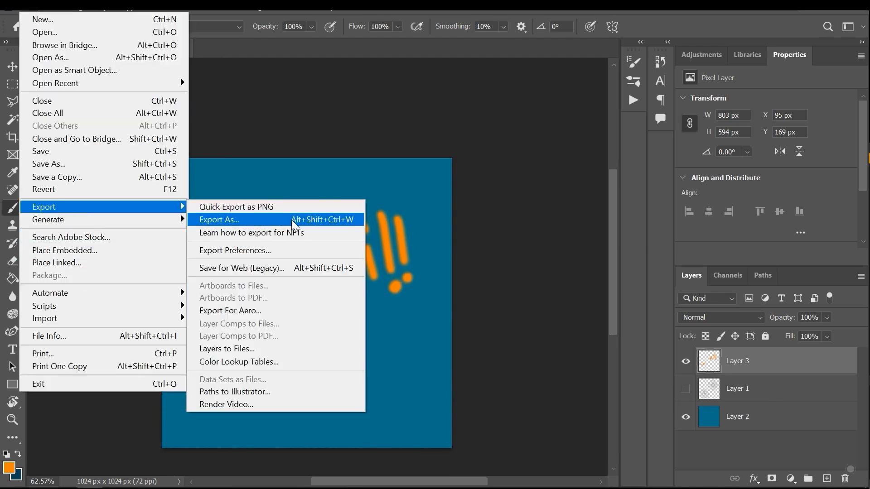
click(292, 219)
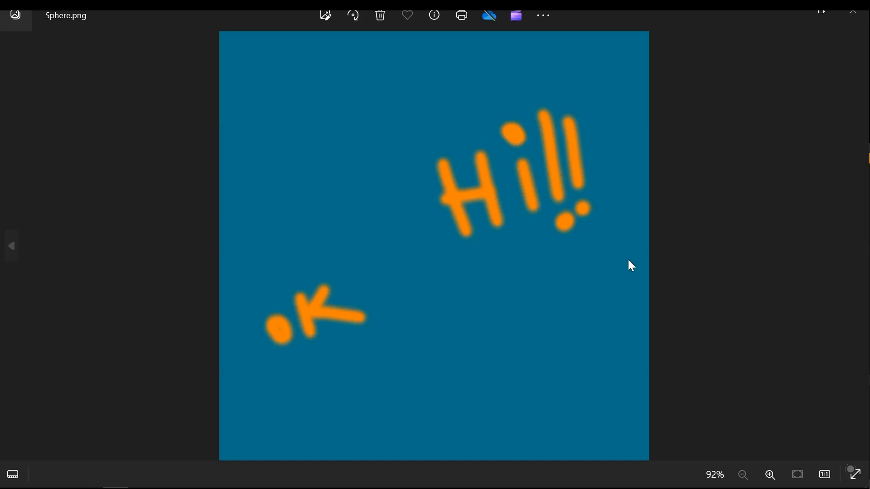
click(853, 13)
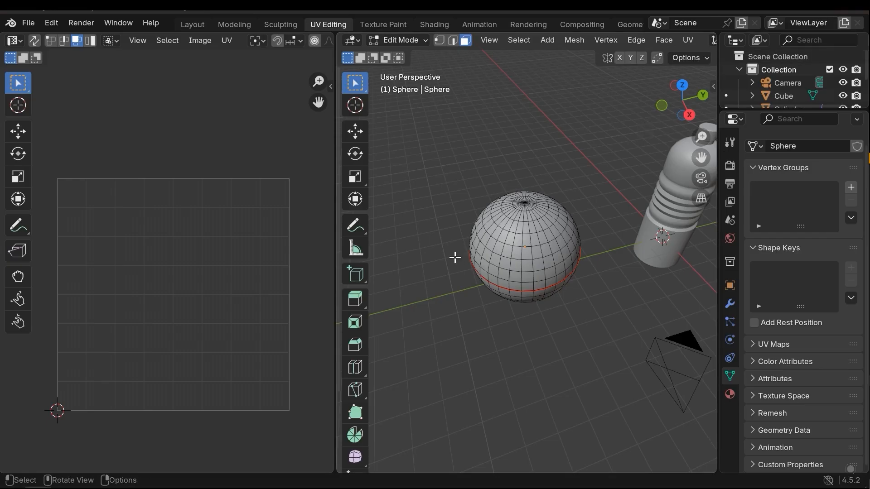
Step: Return to Blender's Layout workspace and replace the sphere's WoodMat with a new material
click(440, 338)
click(193, 24)
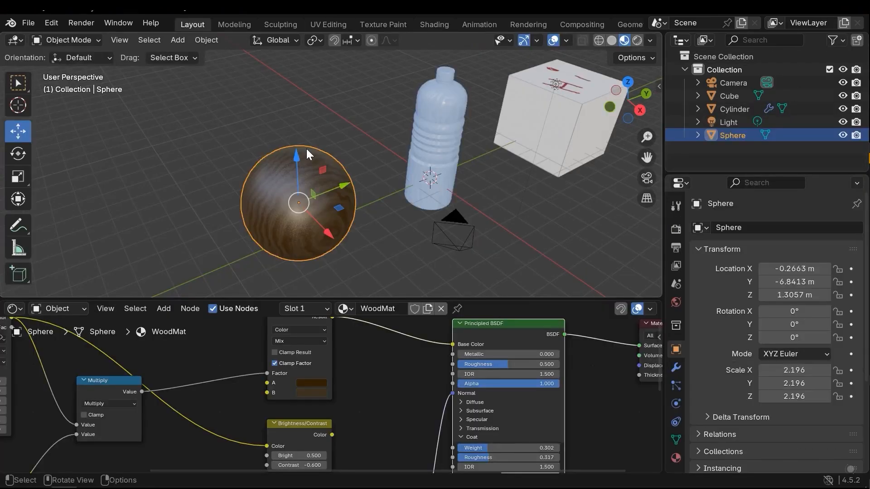
middle_drag(359, 201, 366, 278)
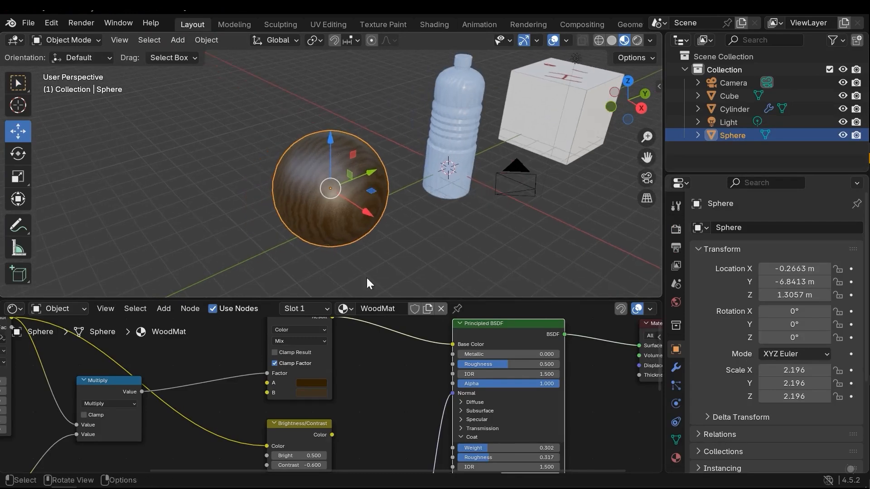
click(441, 309)
click(369, 310)
Step: Rename the sphere's new material as SphereMat
double_click(393, 311)
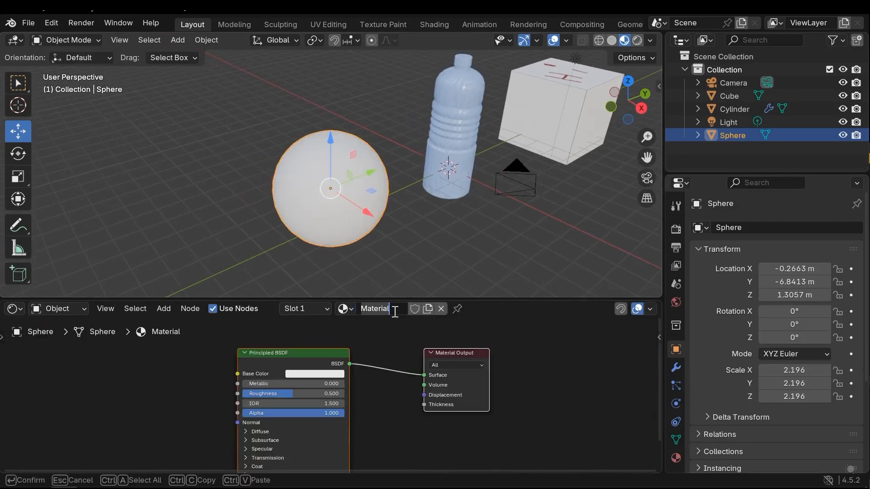
text(Shp)
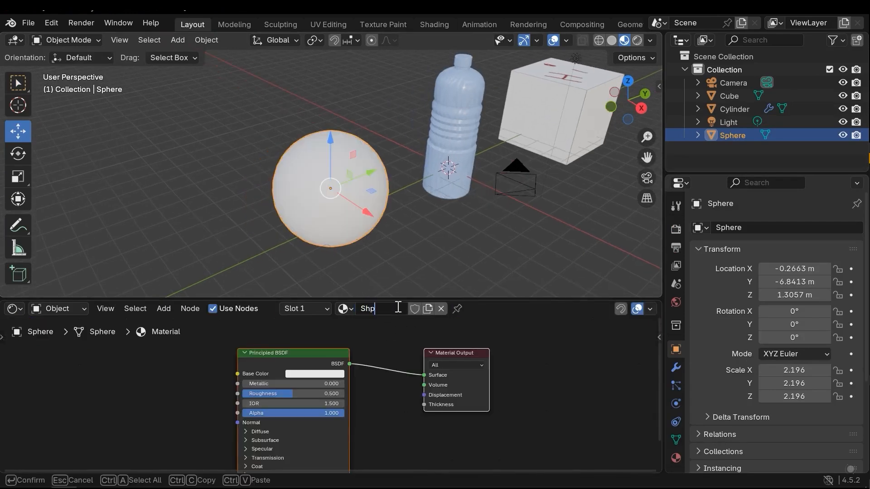
text(ereMat)
key(Return)
Step: Add Sphere.png as an image texture node and connect its Color output to the Principled BSDF's Base Color
key(Home)
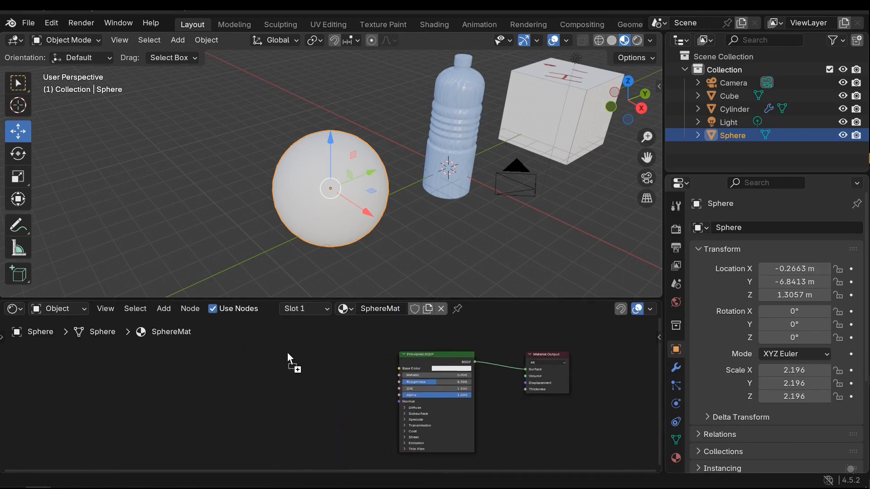
drag(330, 369, 320, 365)
scroll(321, 366, up, 2)
middle_drag(367, 372, 315, 396)
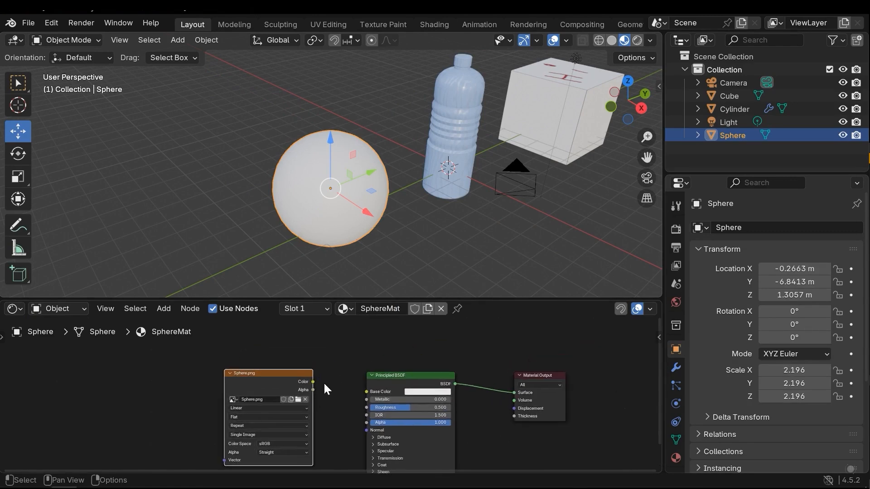
drag(312, 382, 367, 391)
click(436, 254)
middle_drag(437, 254, 313, 154)
Step: Examine how the sphere's UV islands line up with the painted texture in UV Editing, and return to the Layout workspace
click(339, 23)
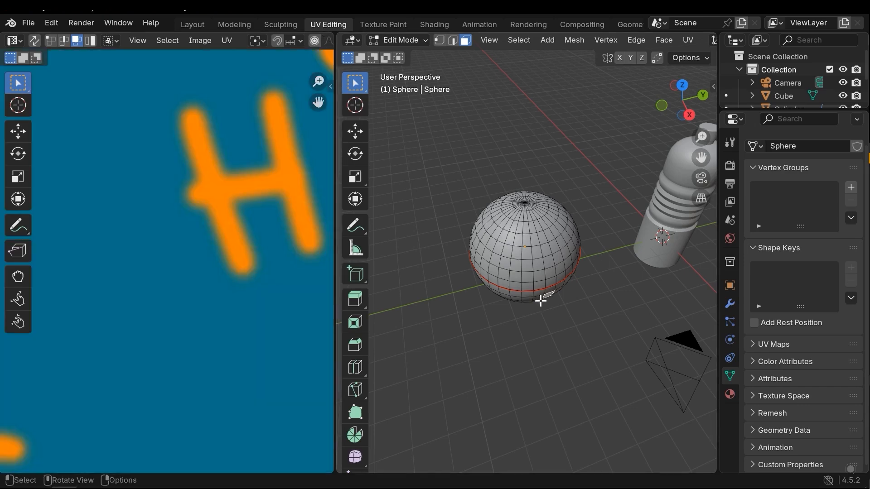
key(a)
scroll(247, 250, down, 5)
middle_drag(236, 269, 201, 278)
click(132, 158)
middle_drag(191, 199, 175, 206)
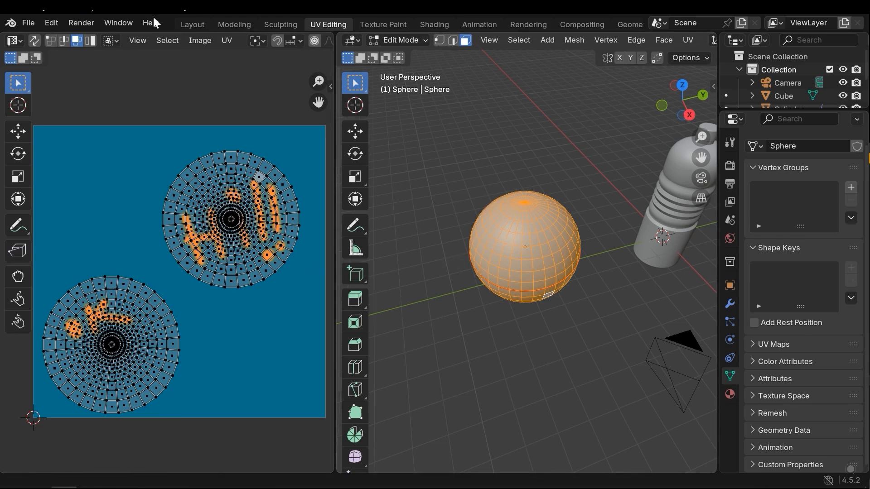
click(193, 24)
middle_drag(284, 268, 338, 180)
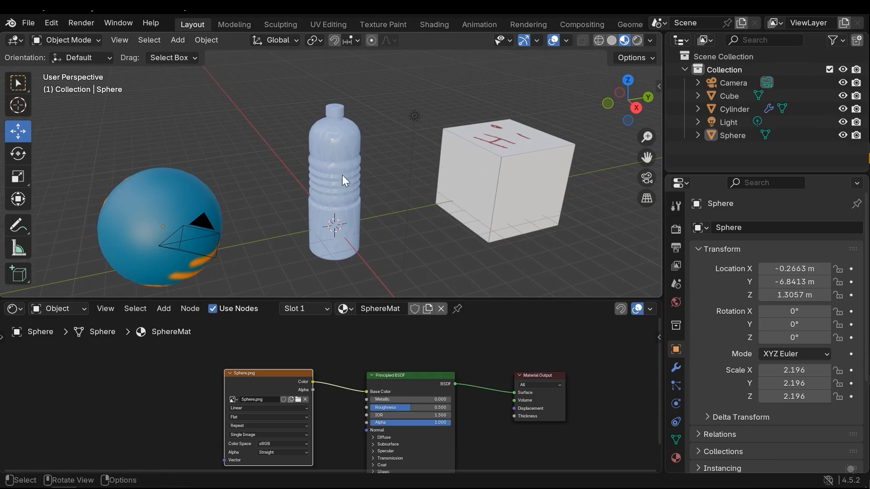